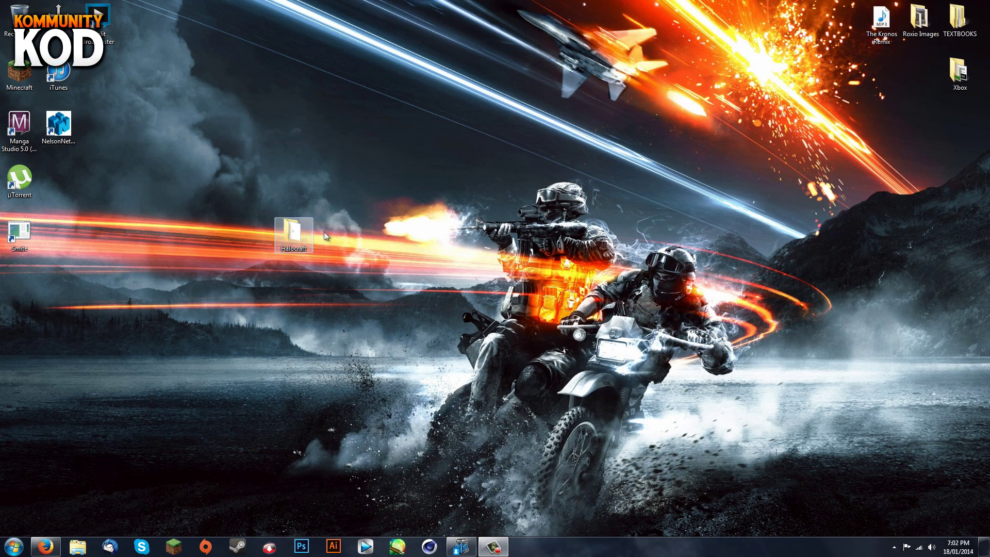
Open the Halocraft desktop folder and bring the KillerChief downloads page back into view
double_click(285, 225)
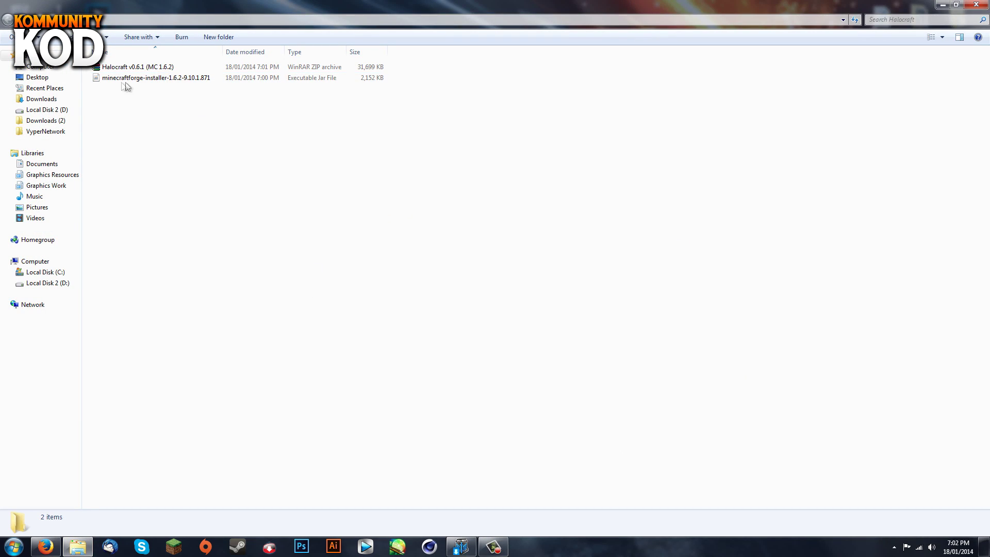
left_click(46, 547)
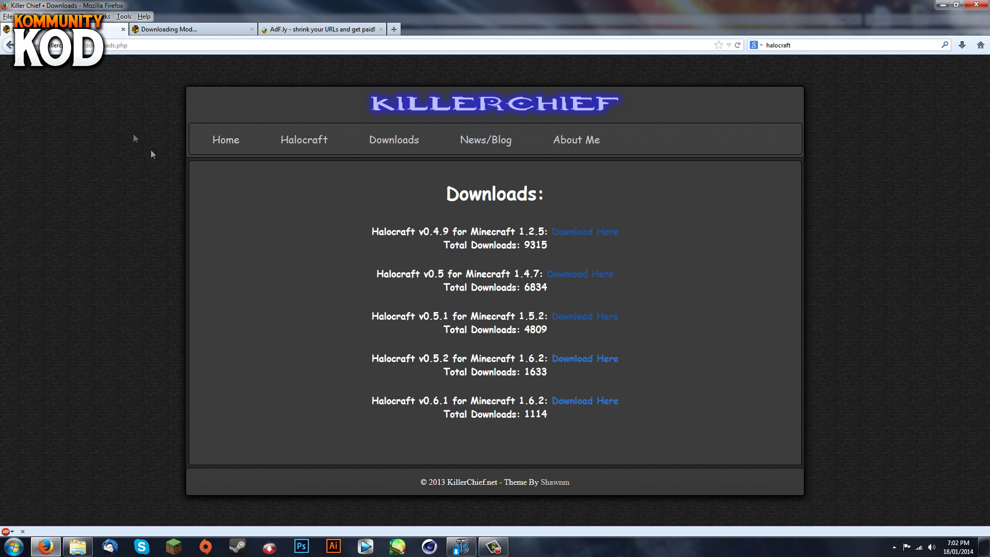
Review the Halocraft v0.6.1 download page and the AdF.ly Forge installer link, then minimize Firefox
left_click(168, 30)
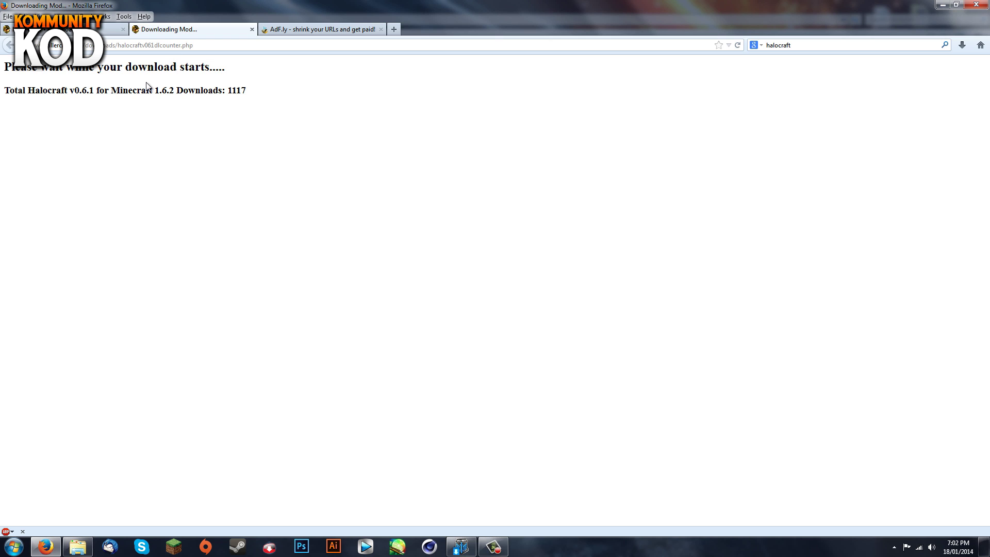
left_click(321, 29)
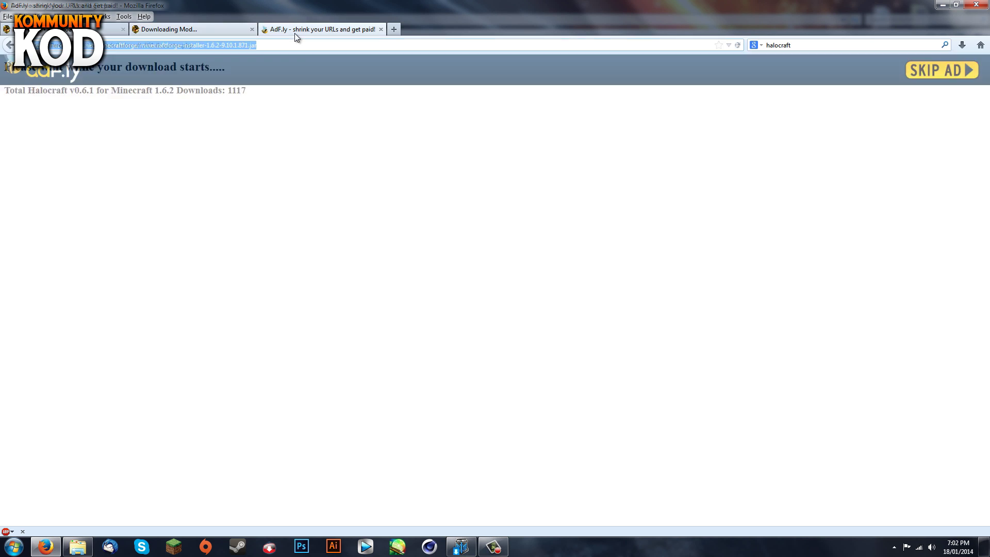
left_click(204, 44)
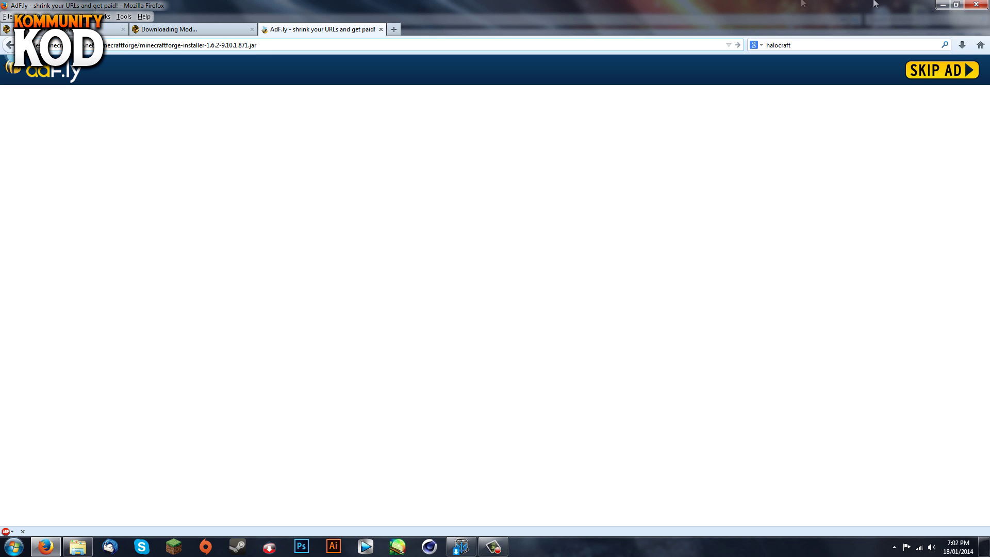
left_click(941, 4)
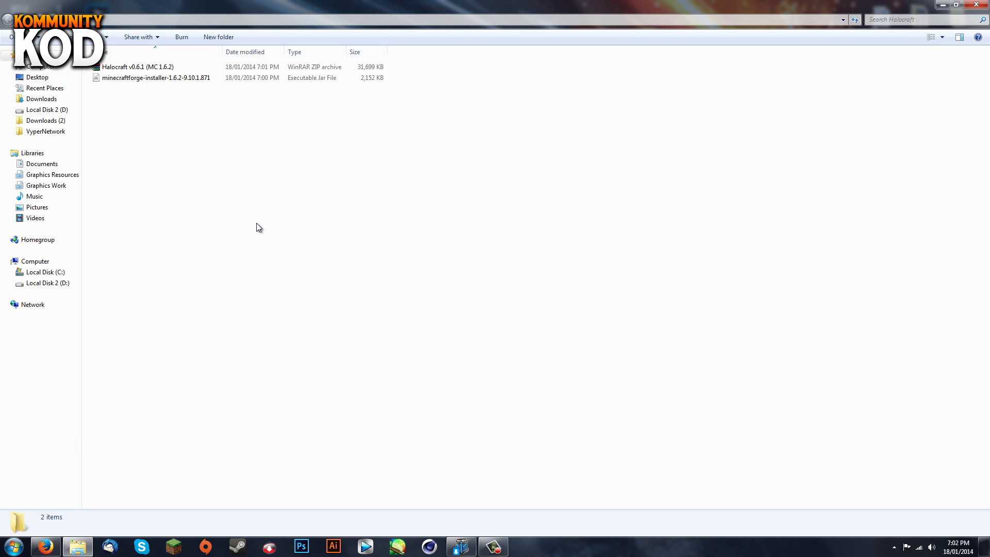
Open the .minecraft folder under %appdata% (AppData Roaming)
key("super+r")
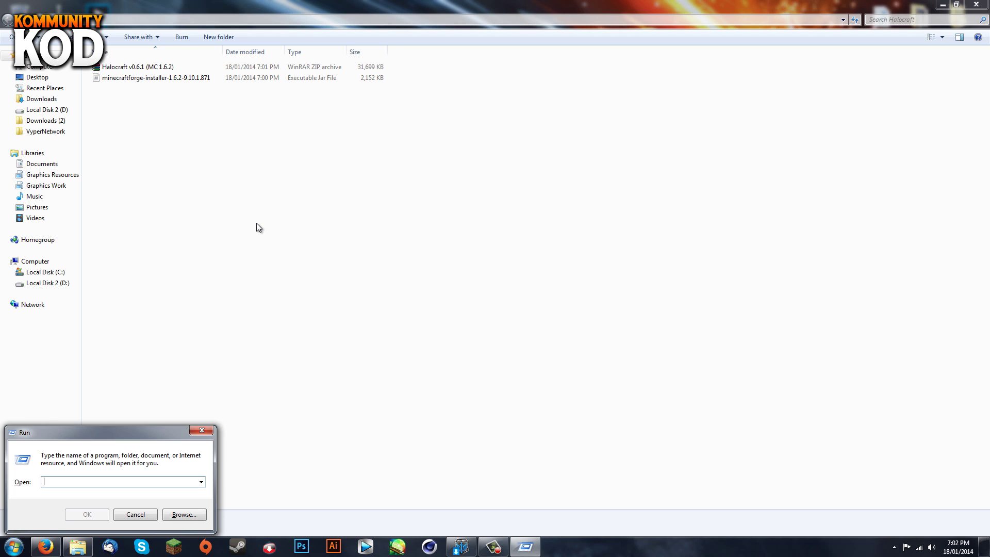
type("%appdat")
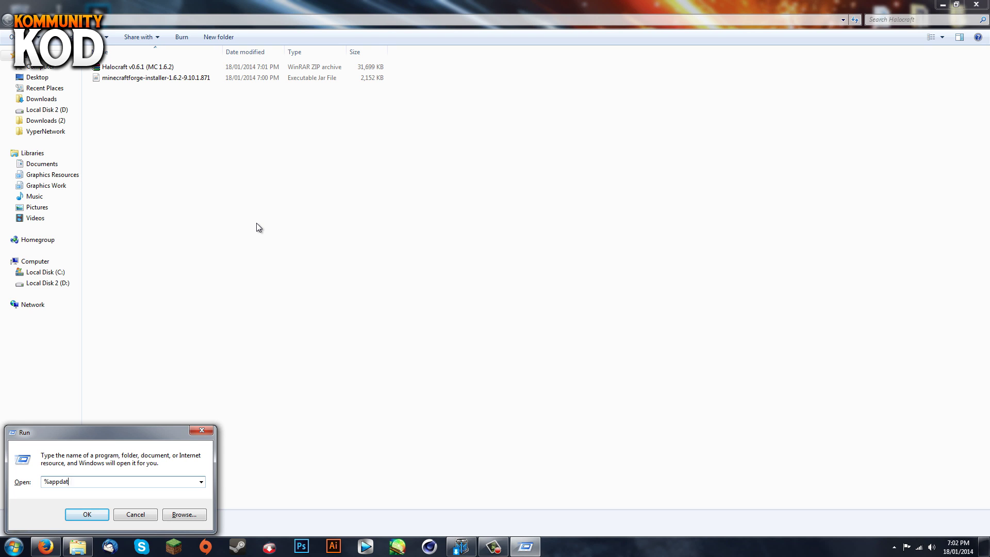
type("%")
key("Return")
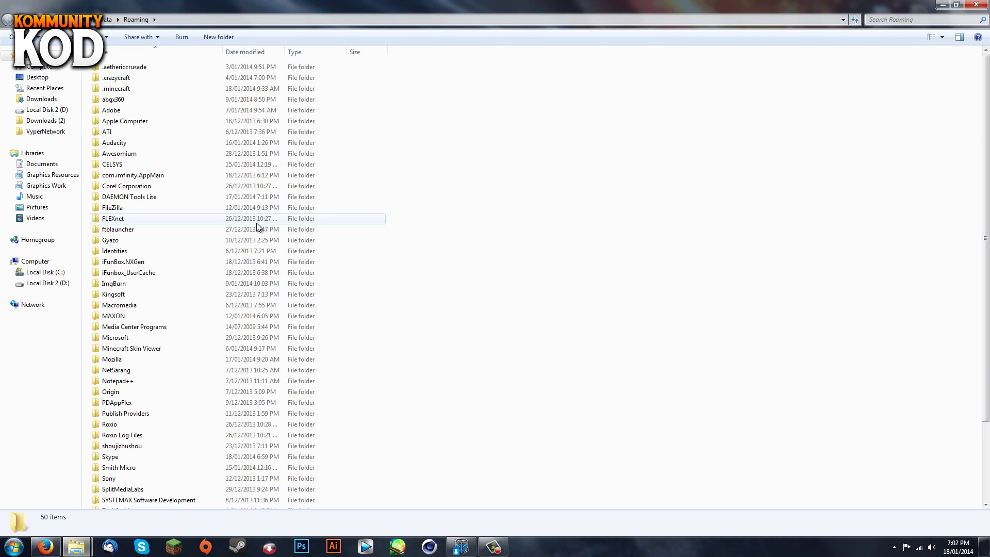
double_click(161, 91)
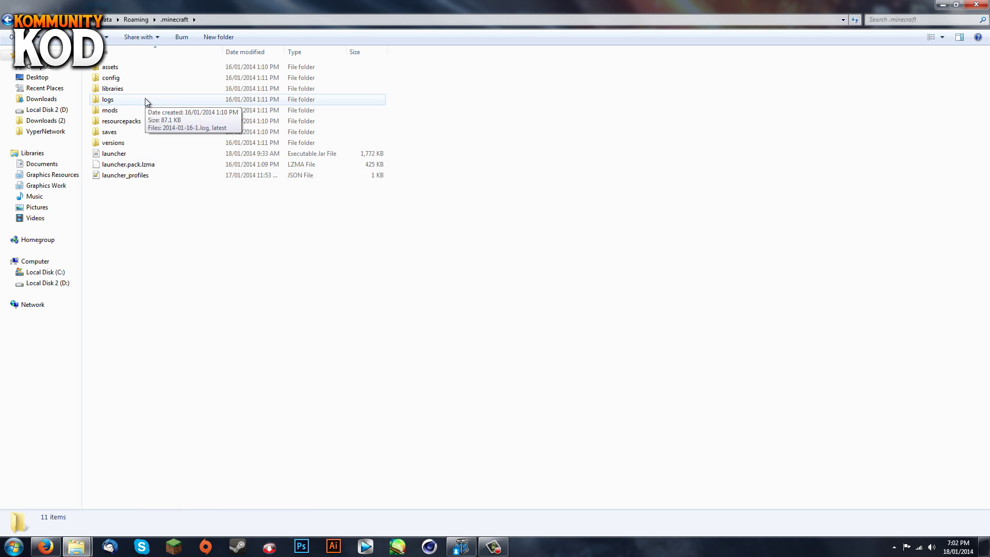
Send all 11 items in .minecraft to the Recycle Bin, leaving the folder empty
mouse_move(172, 219)
left_mouse_down()
mouse_move(177, 242)
mouse_move(154, 40)
left_mouse_up()
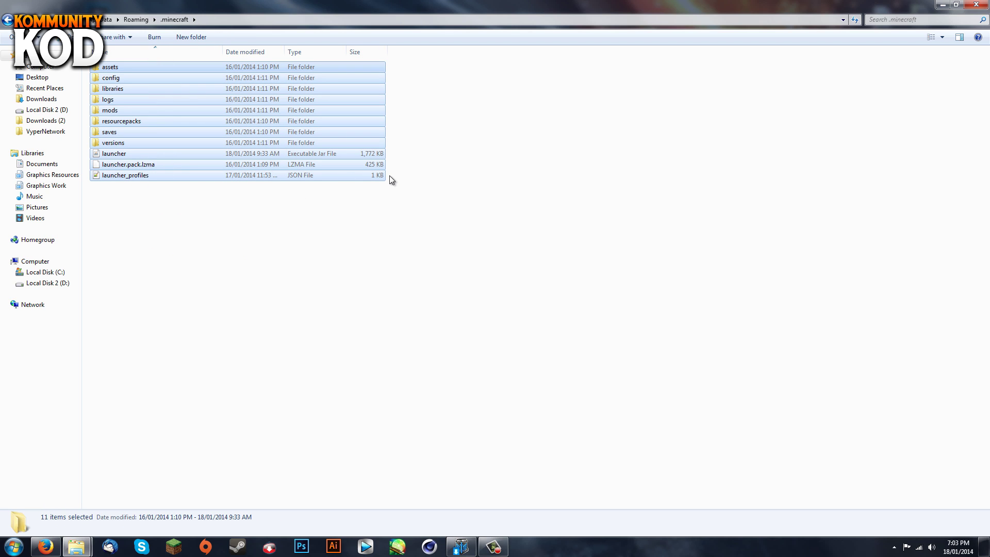
key("Delete")
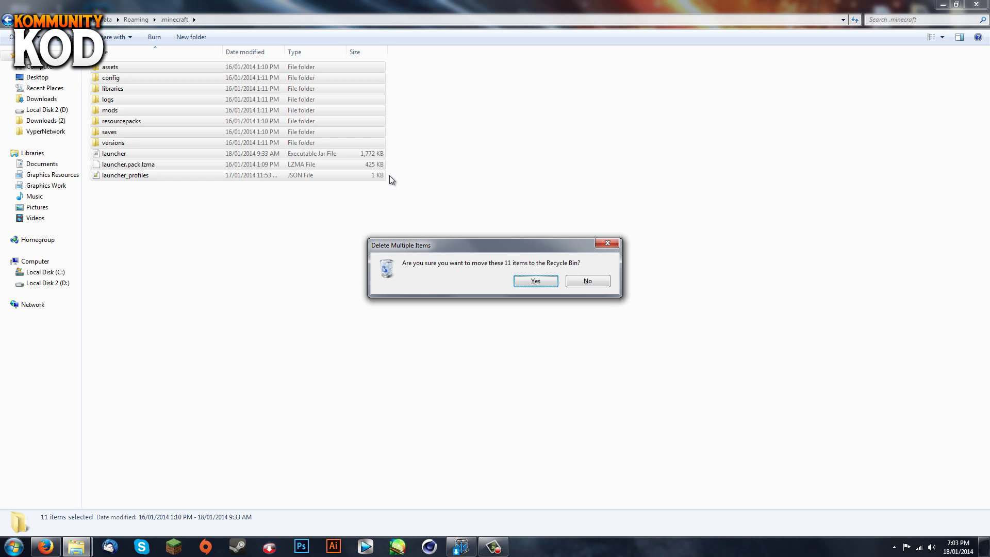
left_click(530, 284)
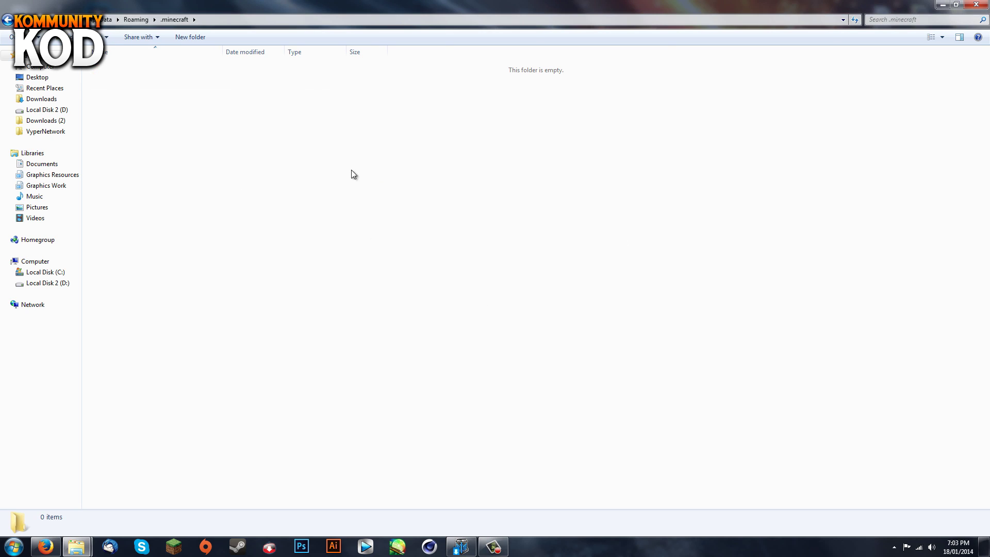
left_click(175, 547)
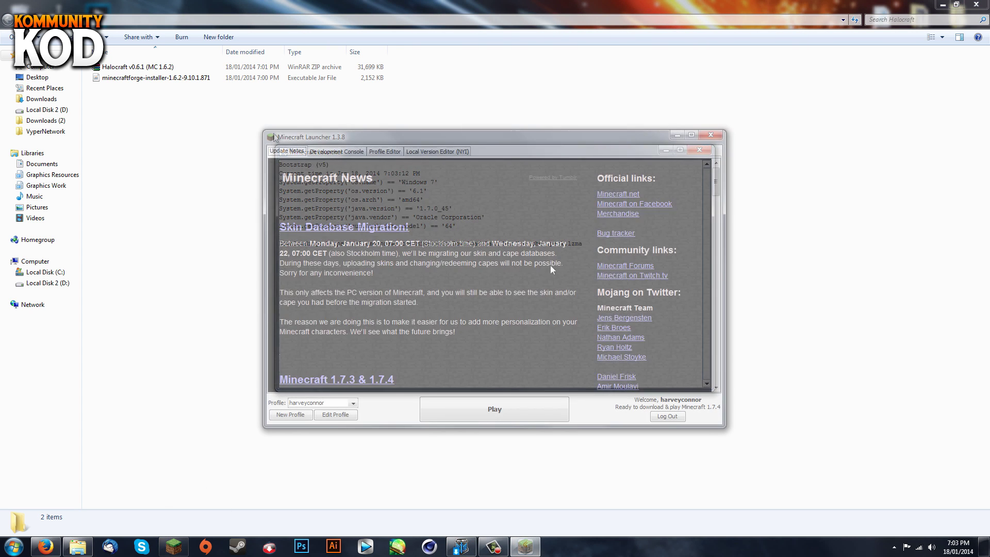
Edit the existing launcher profile to use release 1.6.2
left_click_drag(432, 138, 416, 116)
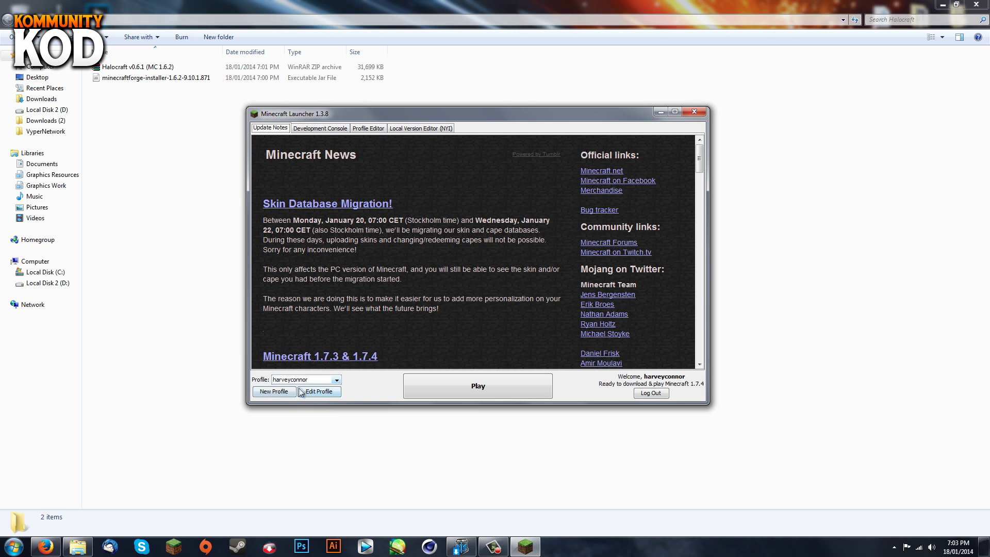
left_click(275, 392)
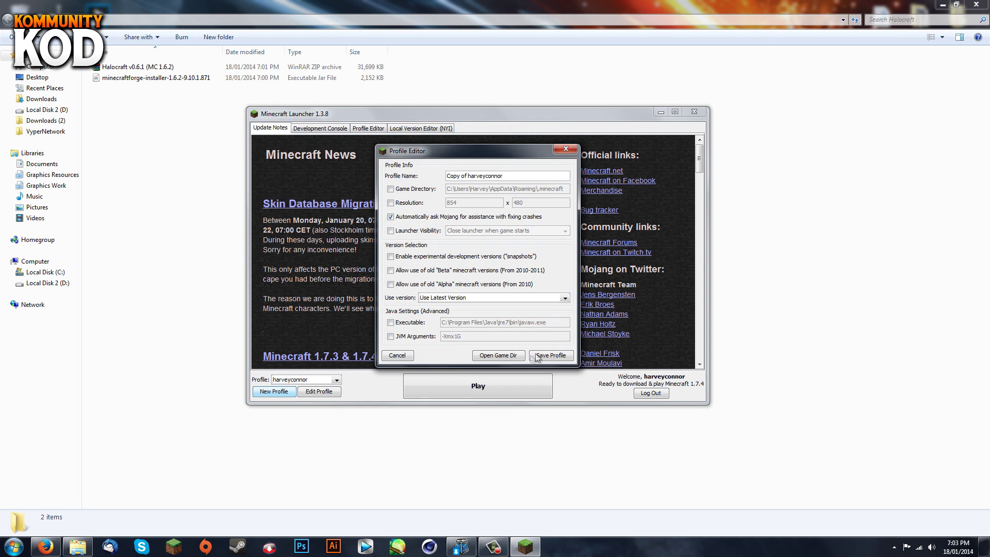
left_click(398, 354)
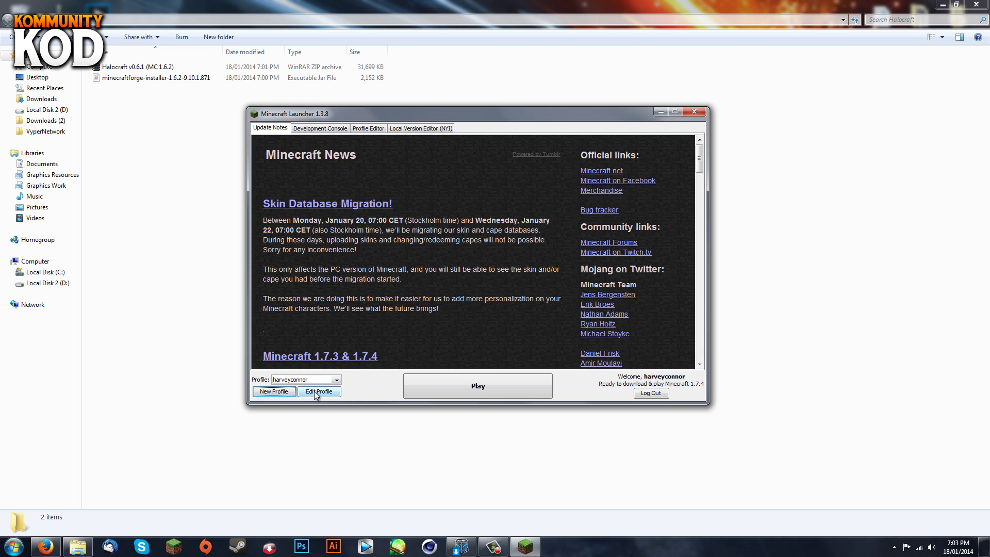
left_click(317, 392)
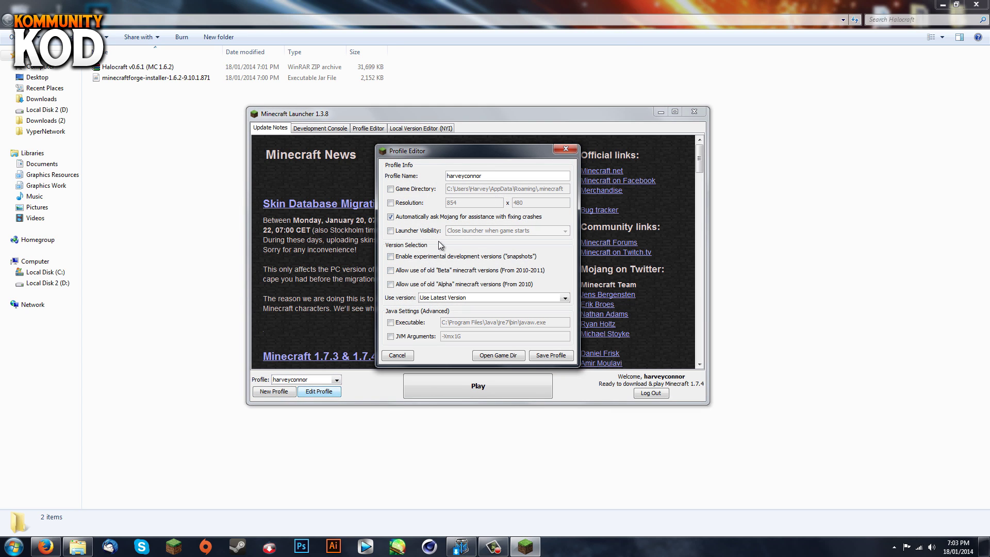
left_click(474, 299)
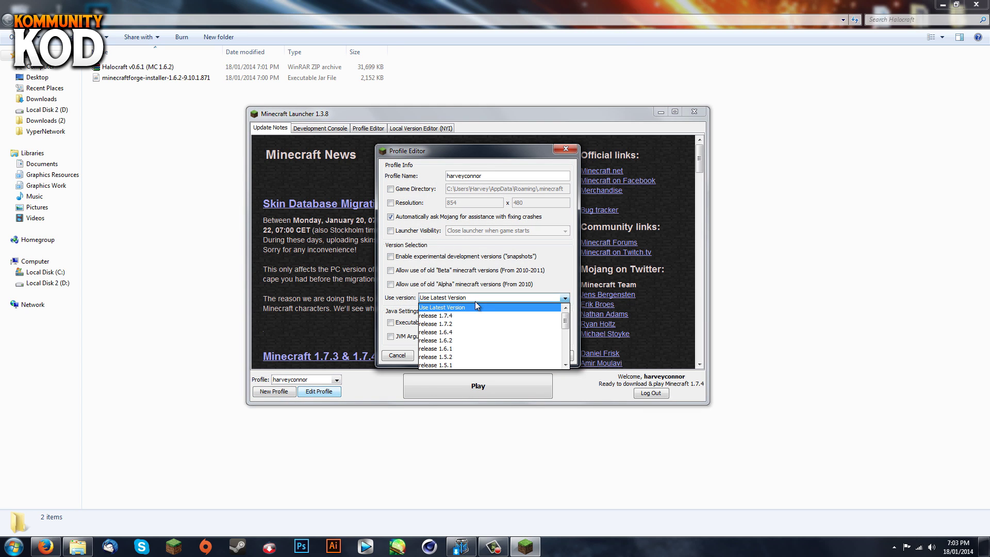
left_click(435, 341)
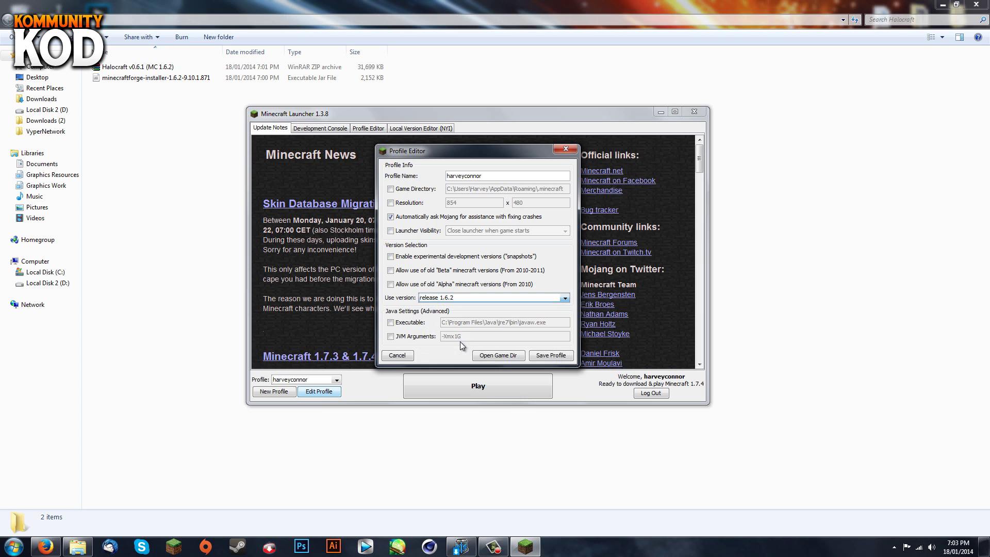
Save the 1.6.2 profile, run Minecraft to its title screen, and quit
left_click(550, 356)
left_click(480, 386)
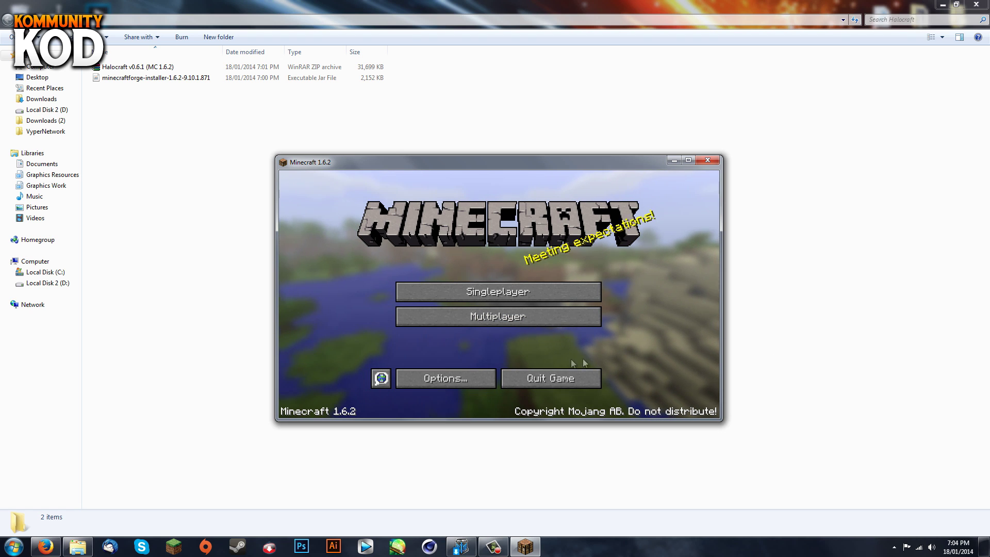
left_click(546, 380)
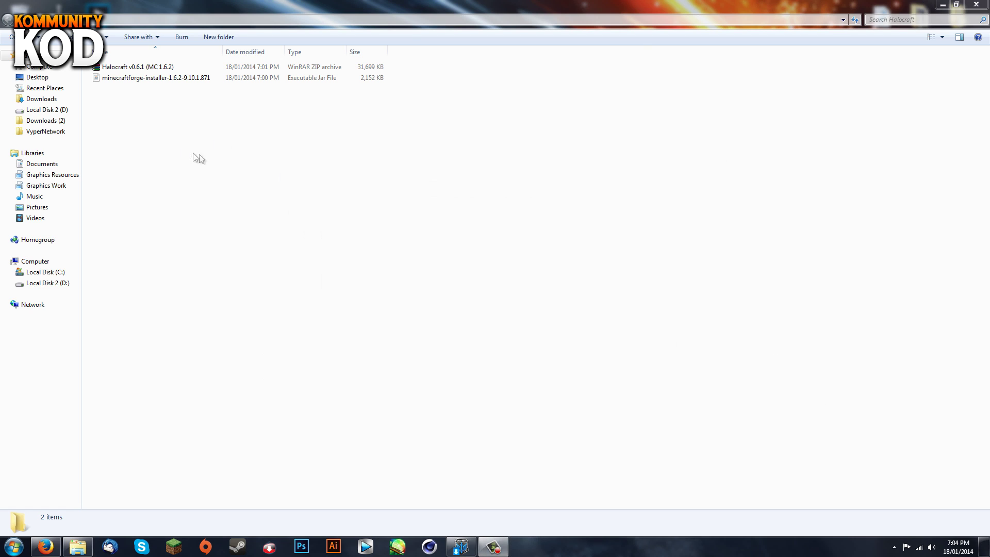
Open the Halocraft archive in WinRAR, dismissing the license reminder
left_click(137, 78)
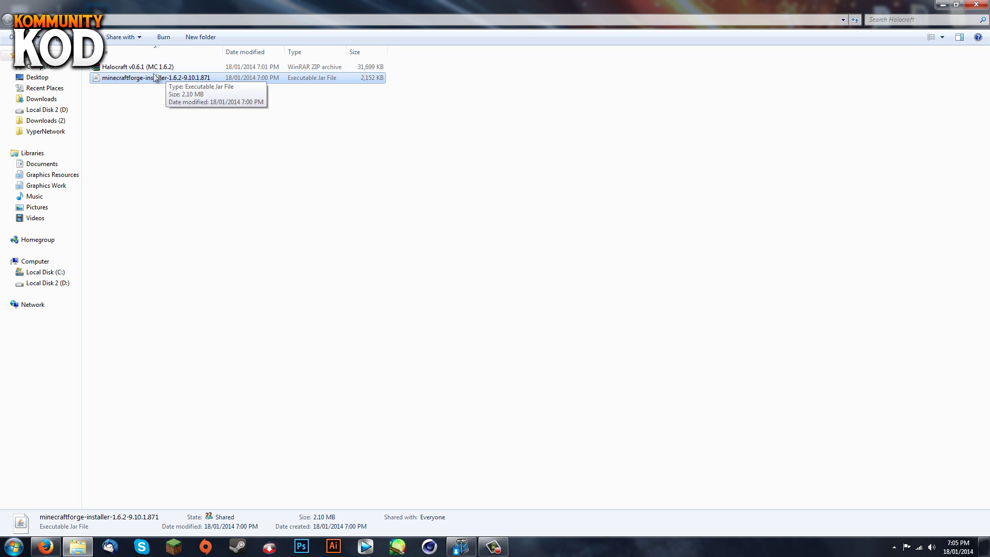
double_click(138, 67)
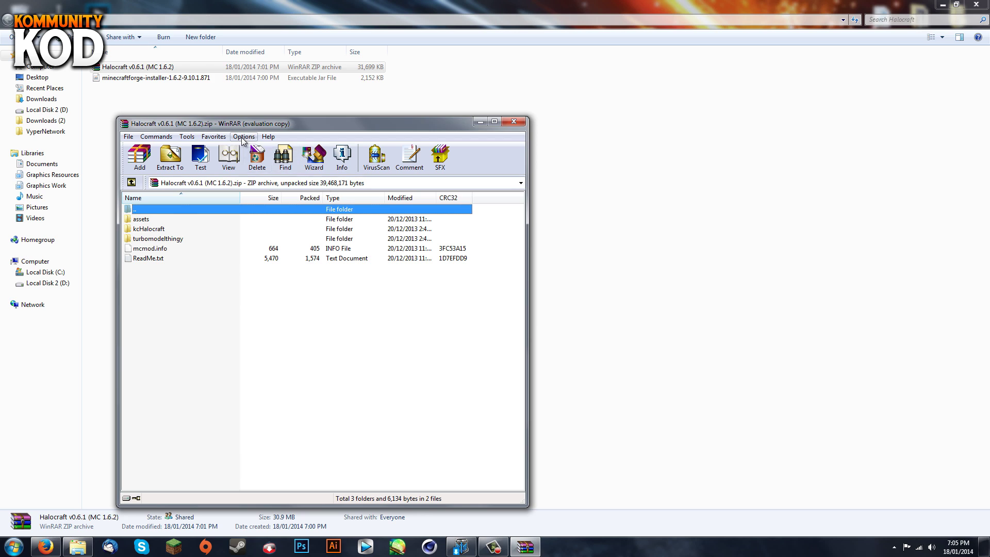
left_click(377, 319)
Check WinRAR's Integration settings, leaving JAR files unassociated
left_click(244, 137)
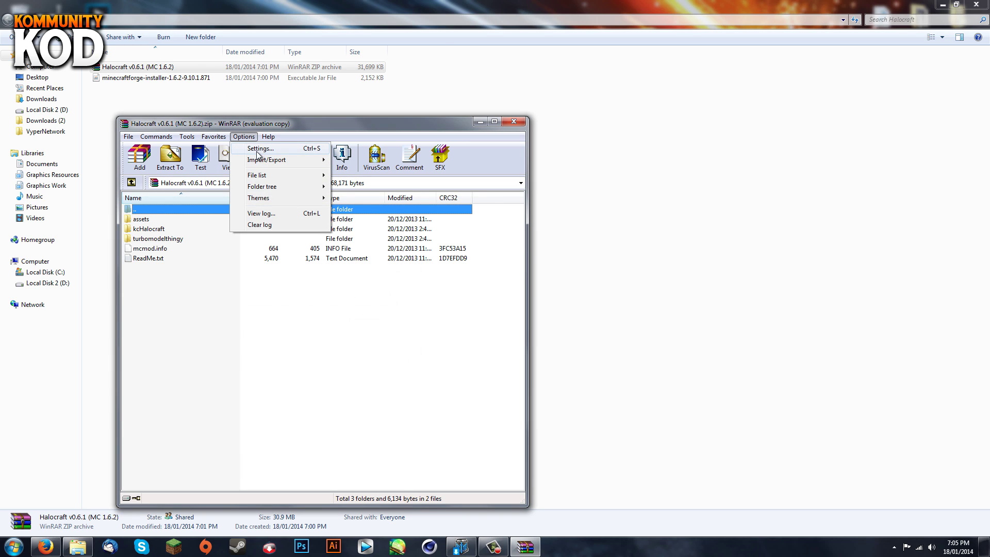
left_click(258, 149)
left_click(373, 229)
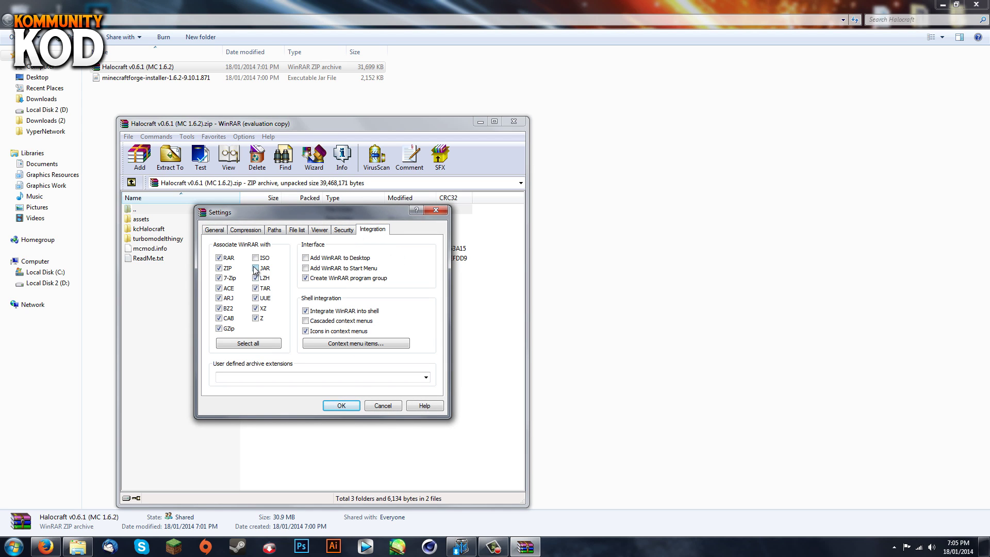
left_click(383, 406)
Close the WinRAR archive window and run the Forge installer
left_click(515, 120)
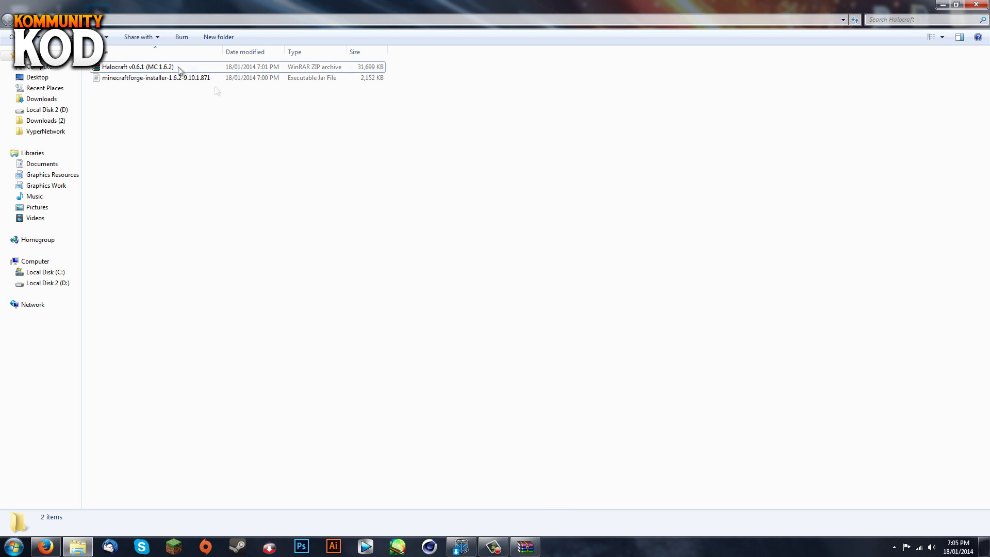
left_click(525, 546)
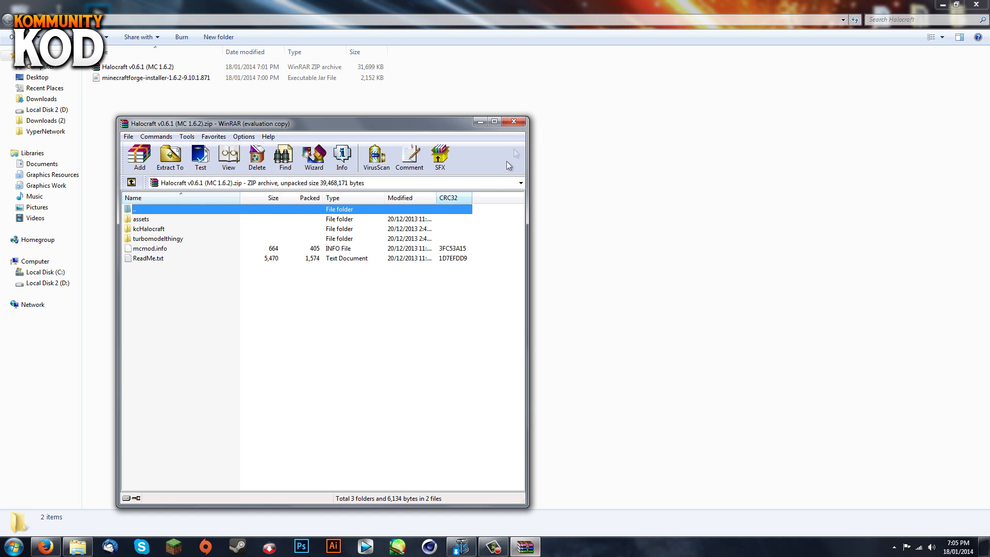
left_click(513, 122)
left_click(172, 79)
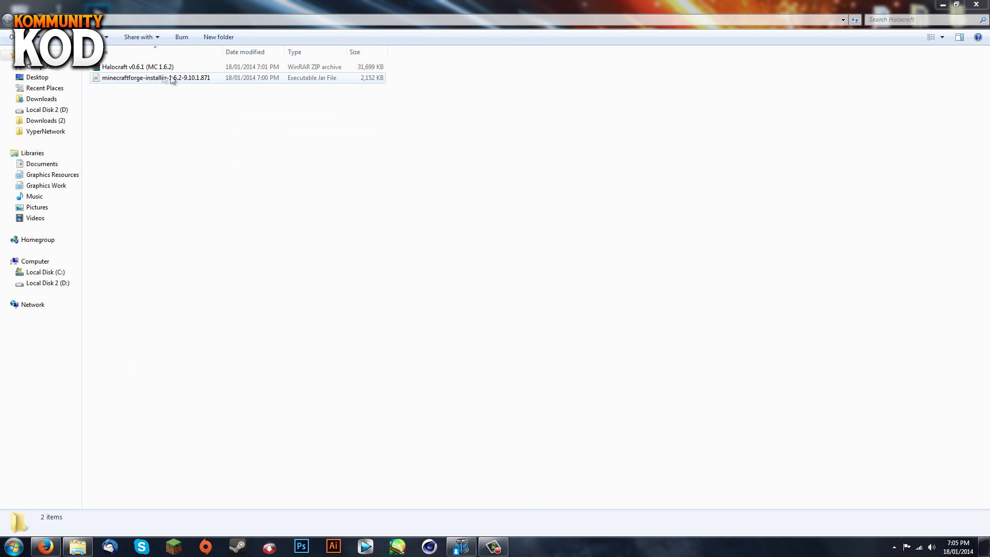
left_click(139, 78)
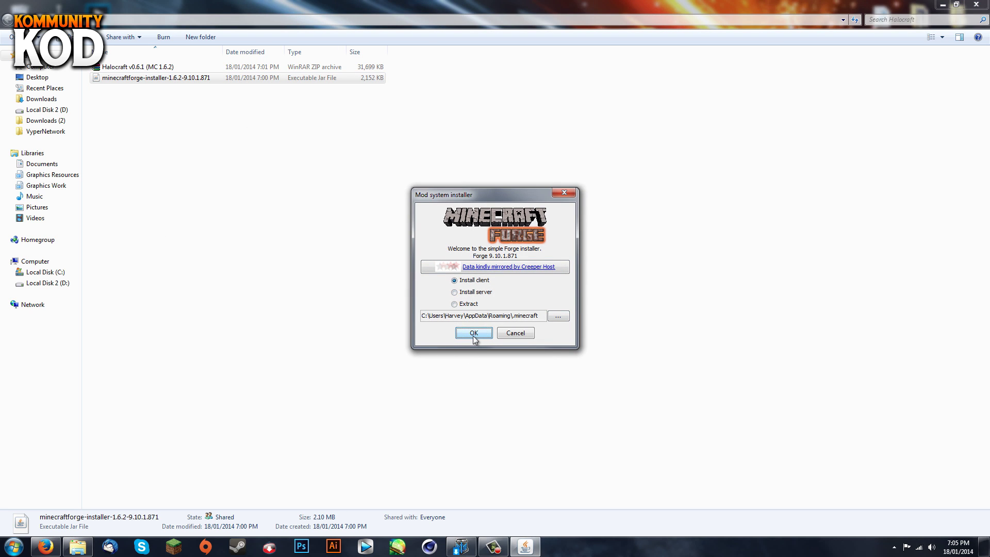
Install the Forge 9.10.1.871 client into .minecraft, acknowledge completion, and reopen the launcher
left_click(475, 333)
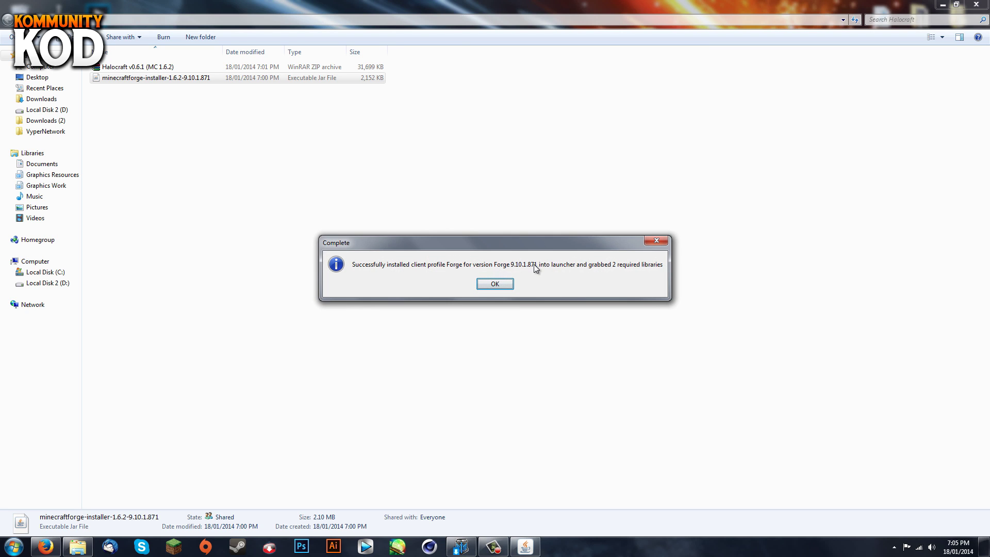
left_click(500, 286)
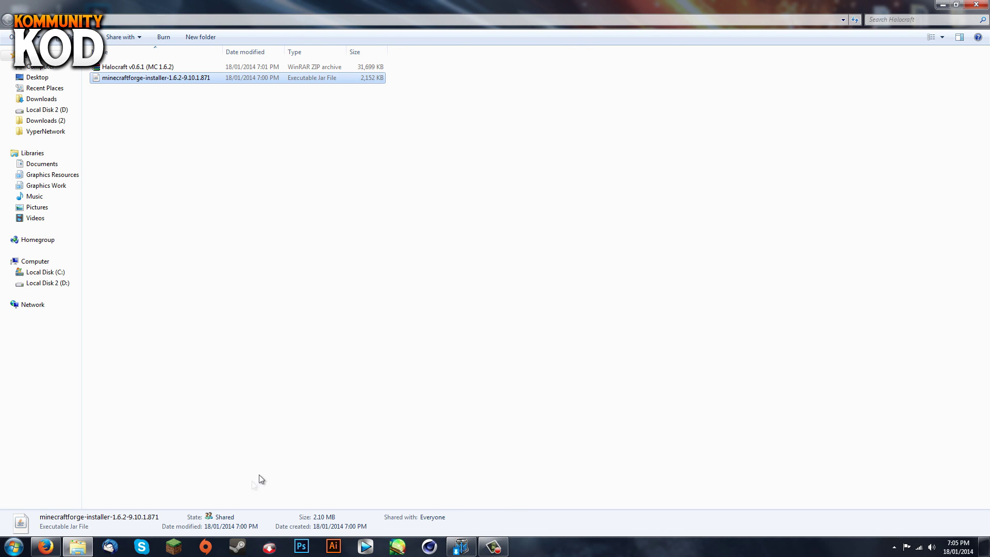
left_click(173, 546)
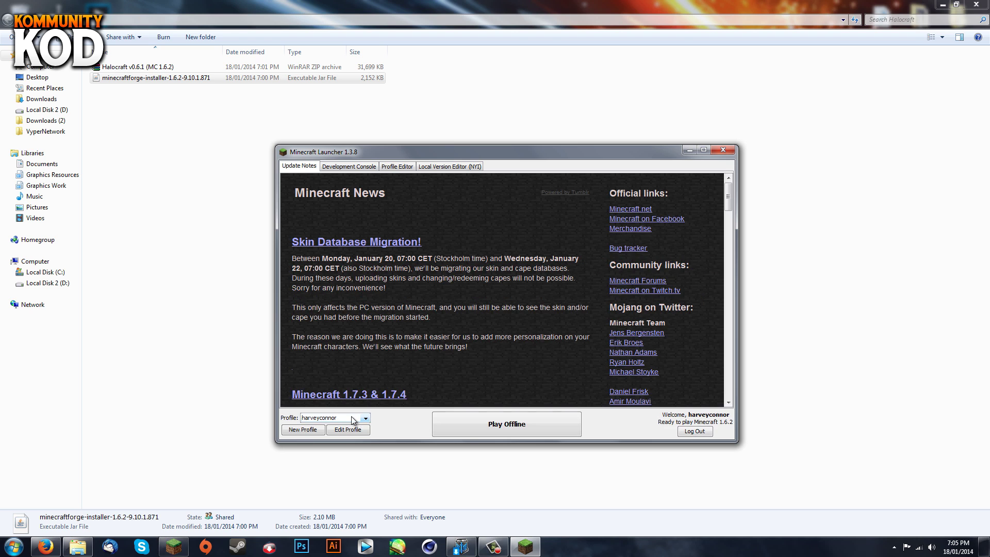
Play the Forge profile as the logged-in user, confirm Forge 9.10.1.871 loads, then quit
left_click(365, 418)
left_click(330, 436)
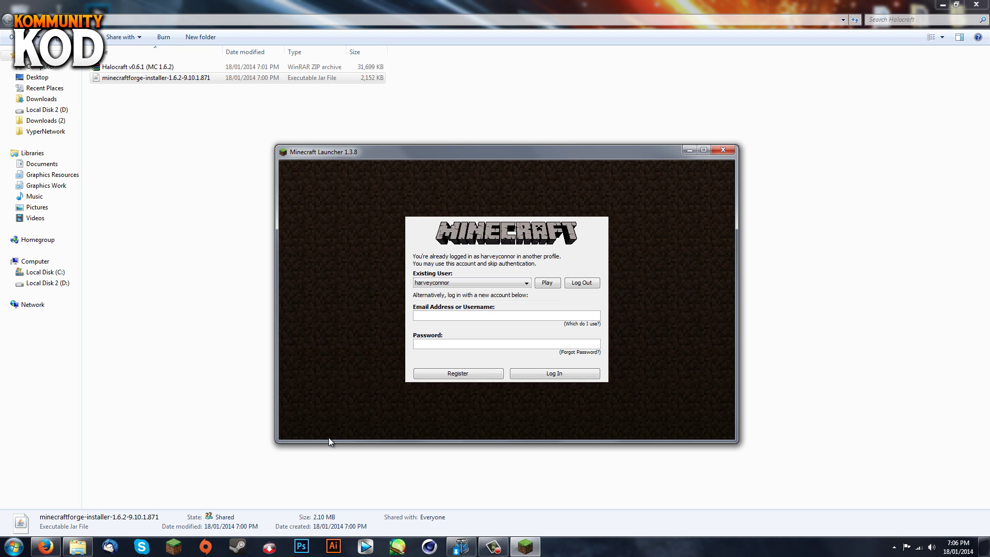
left_click(547, 283)
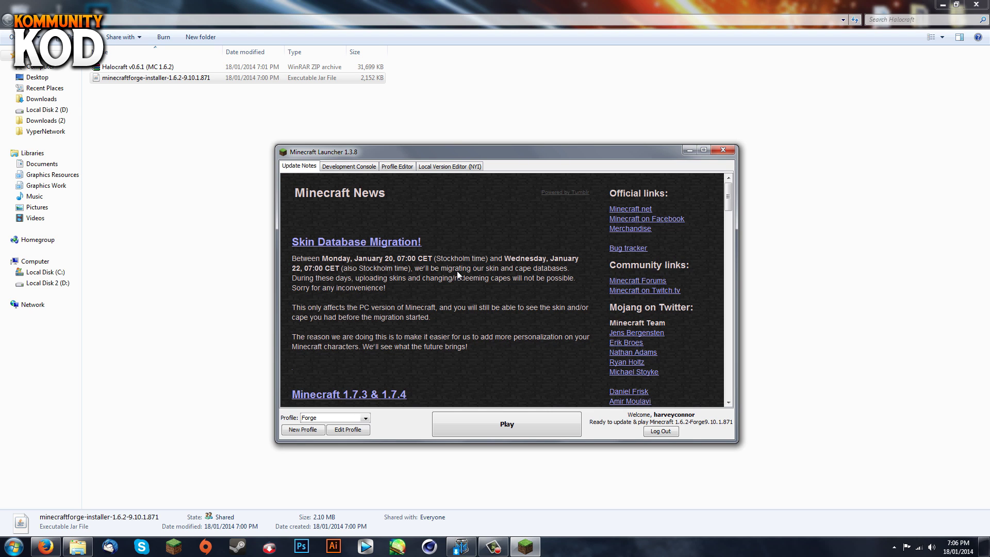
left_click(501, 430)
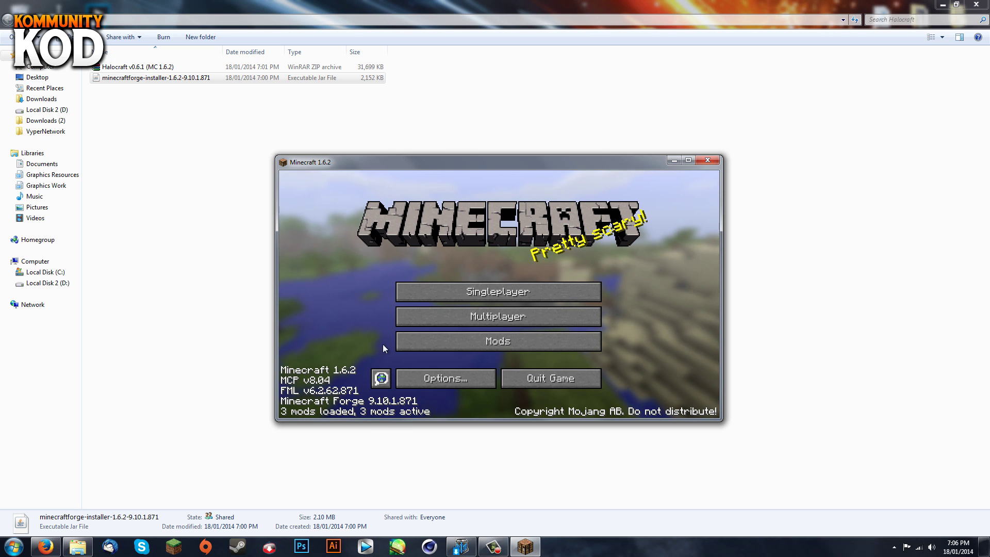
left_click(558, 378)
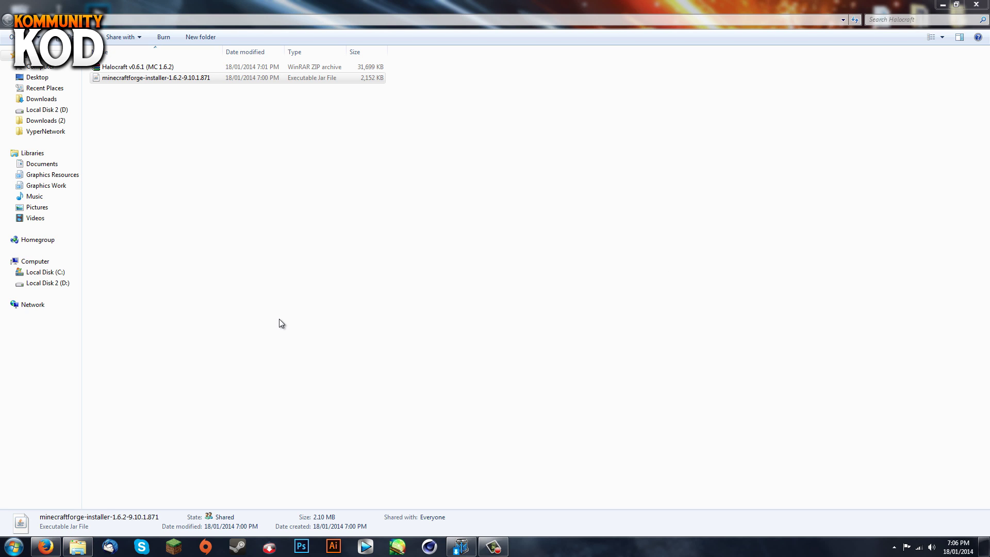
Open the .minecraft\mods folder in AppData Roaming
key("super")
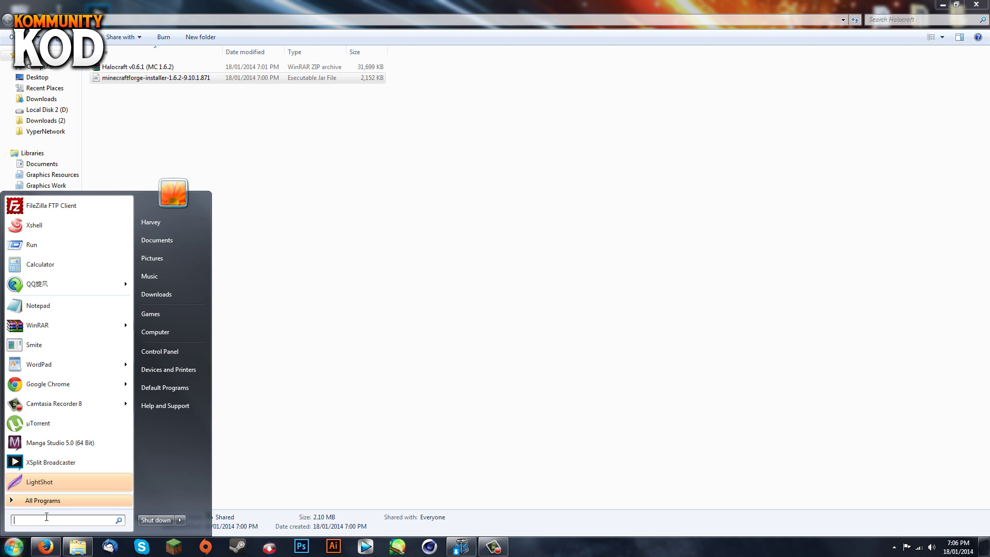
type("%a")
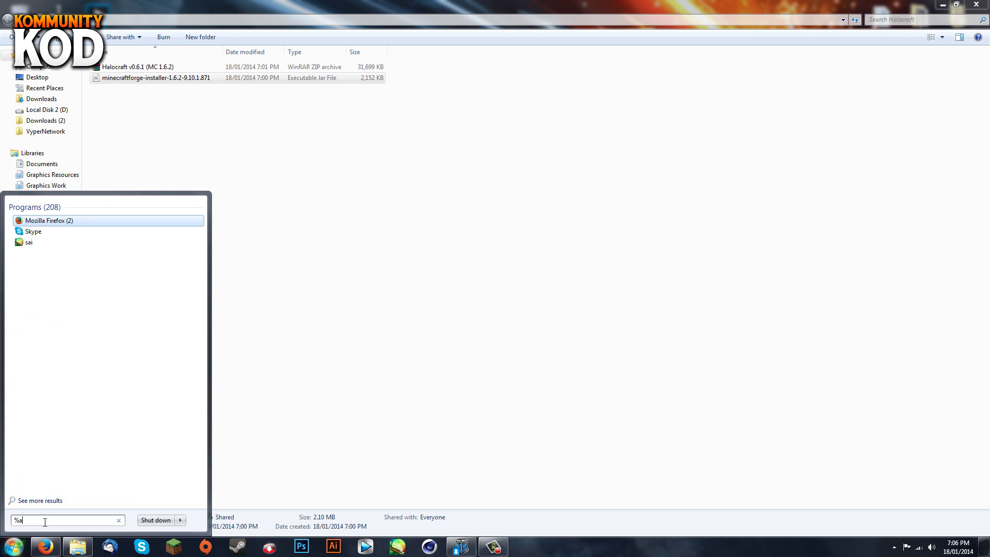
type("ppdata")
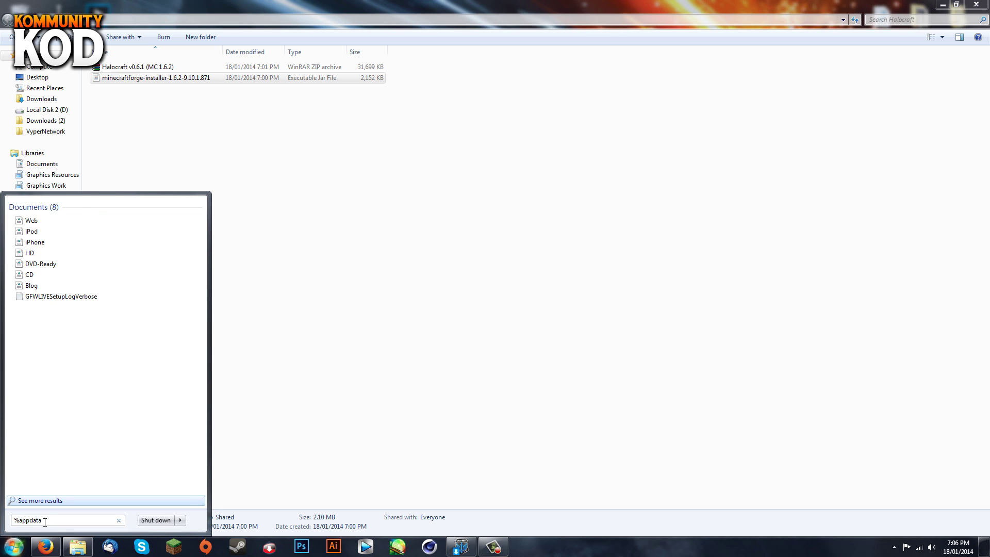
type("%")
key("Return")
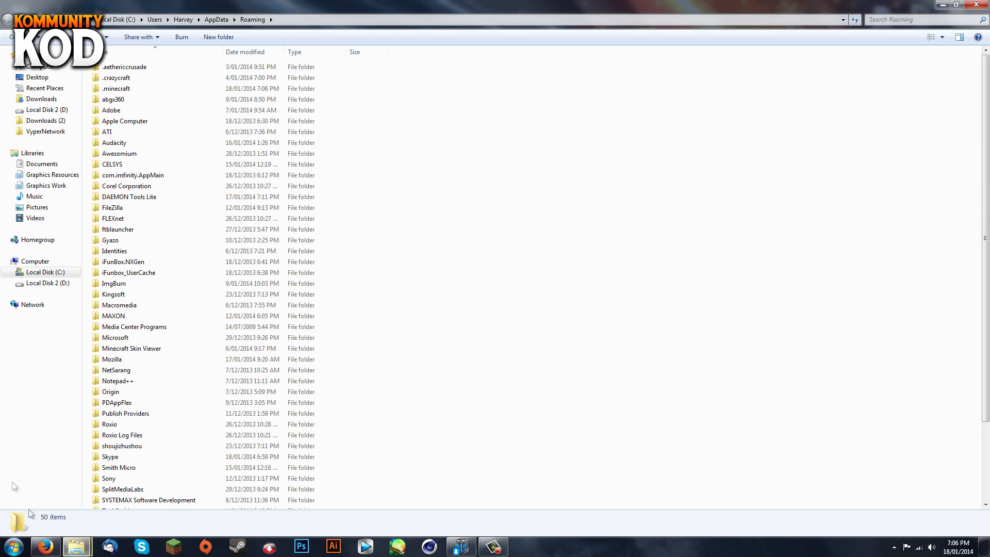
double_click(172, 92)
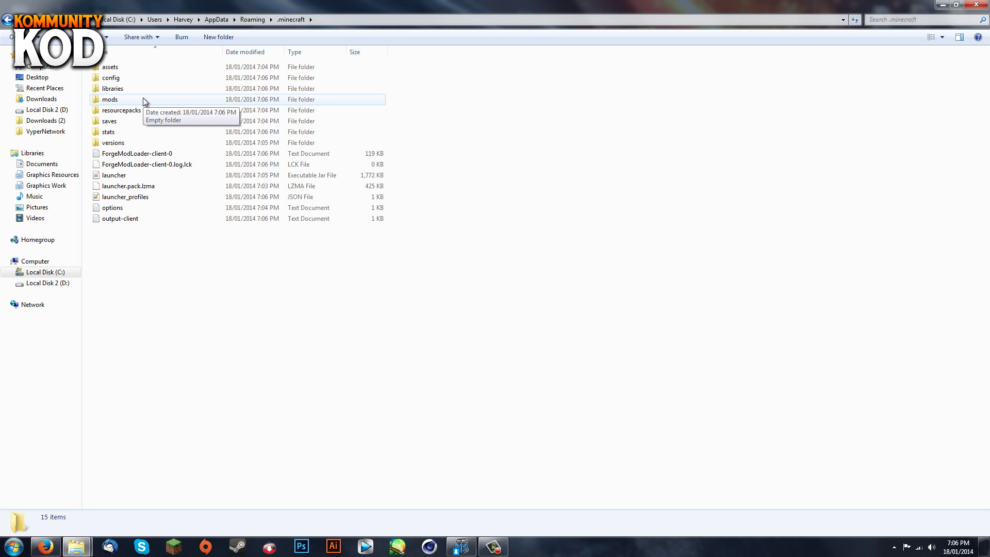
double_click(143, 98)
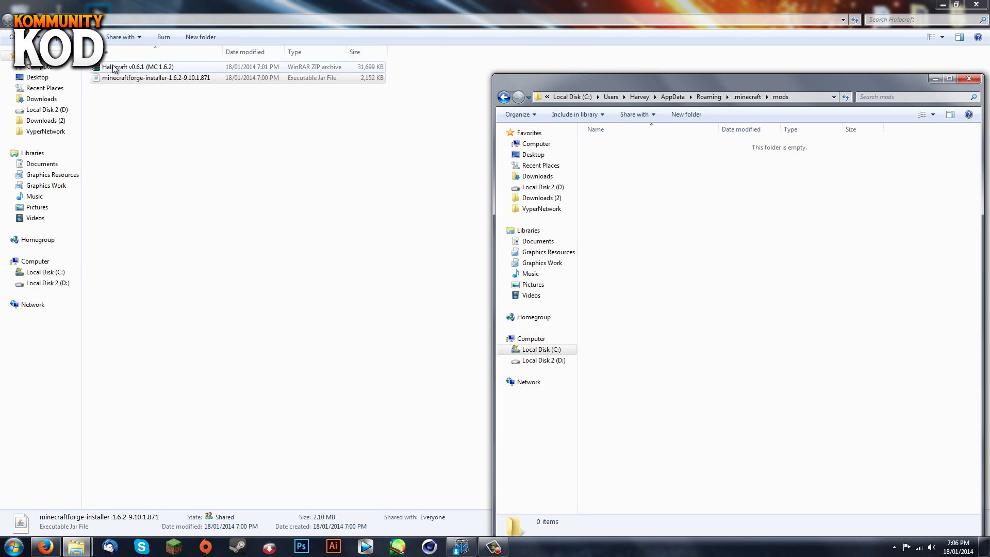
Drag the Halocraft v0.6.1 zip into the mods folder and maximize the window
mouse_move(138, 67)
left_mouse_down()
mouse_move(387, 78)
mouse_move(809, 214)
left_mouse_up()
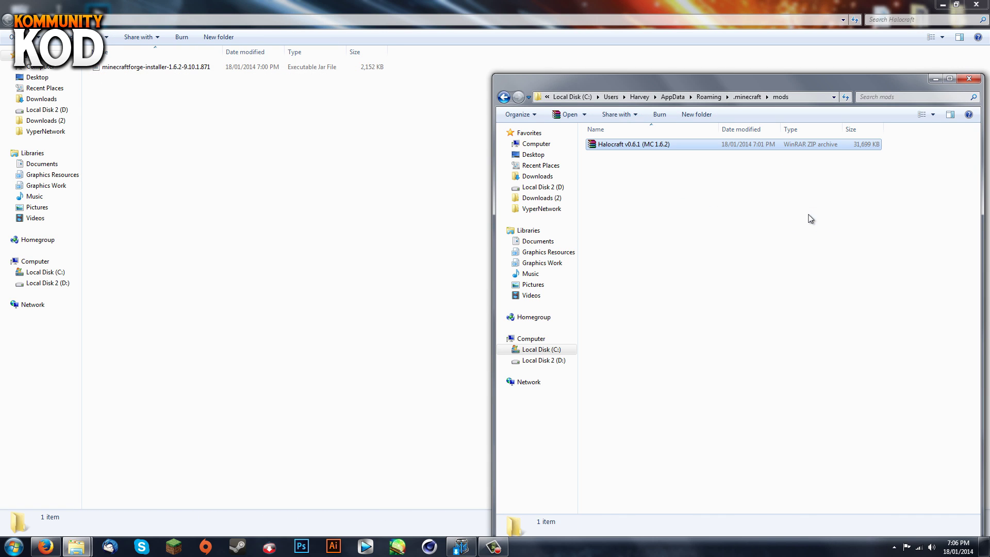
left_click(951, 79)
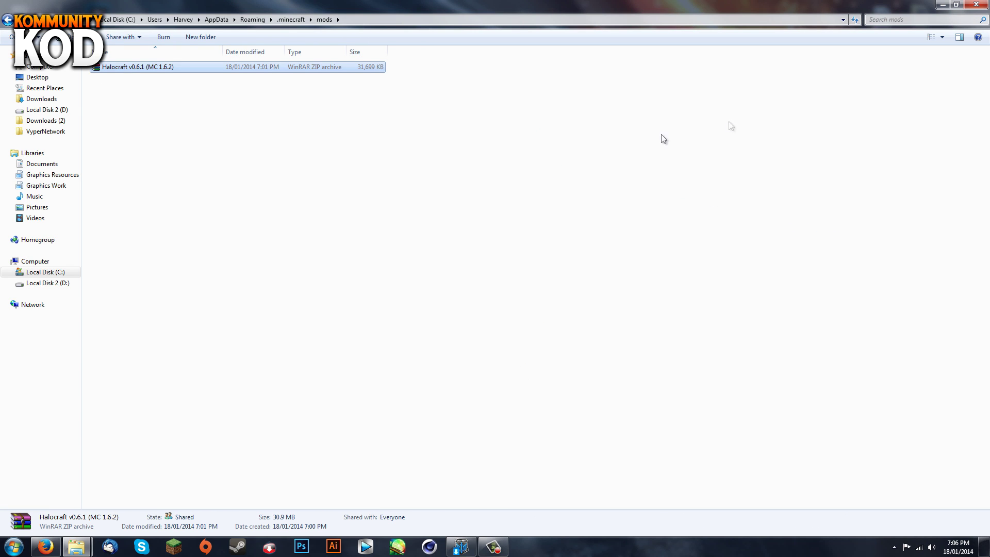
left_click(174, 546)
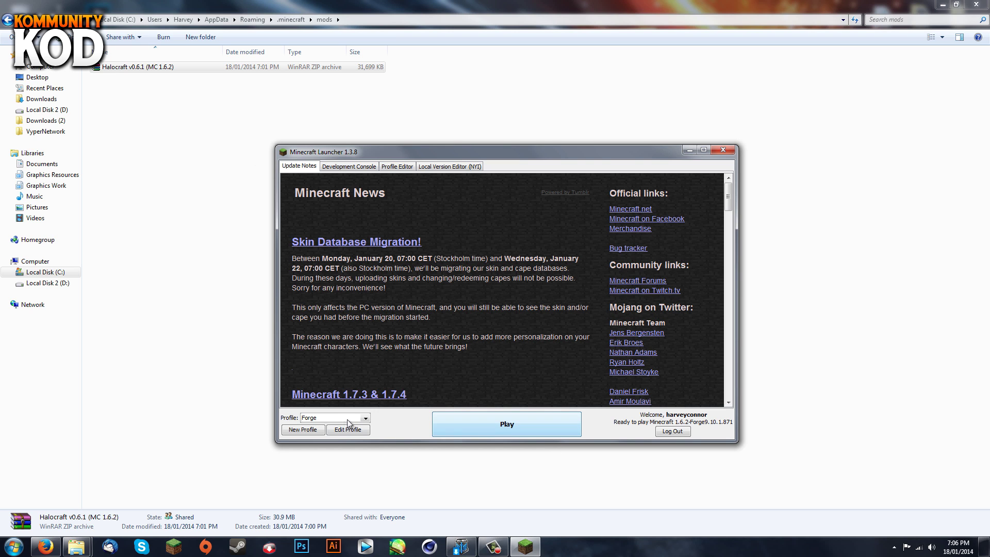
Play the Forge profile, confirm Halocraft v0.6.1 appears in the Mods list, and return to the title screen
left_click(505, 423)
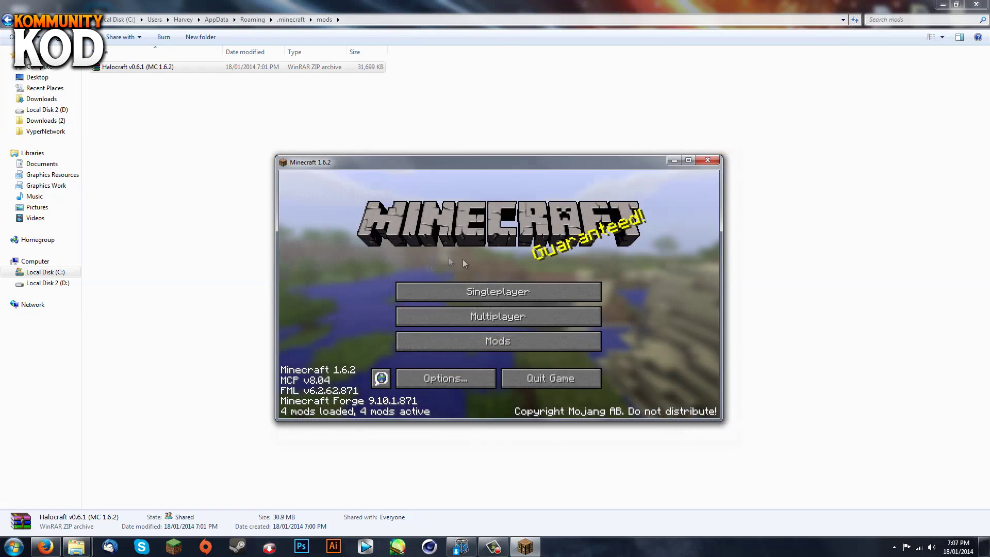
left_click(477, 344)
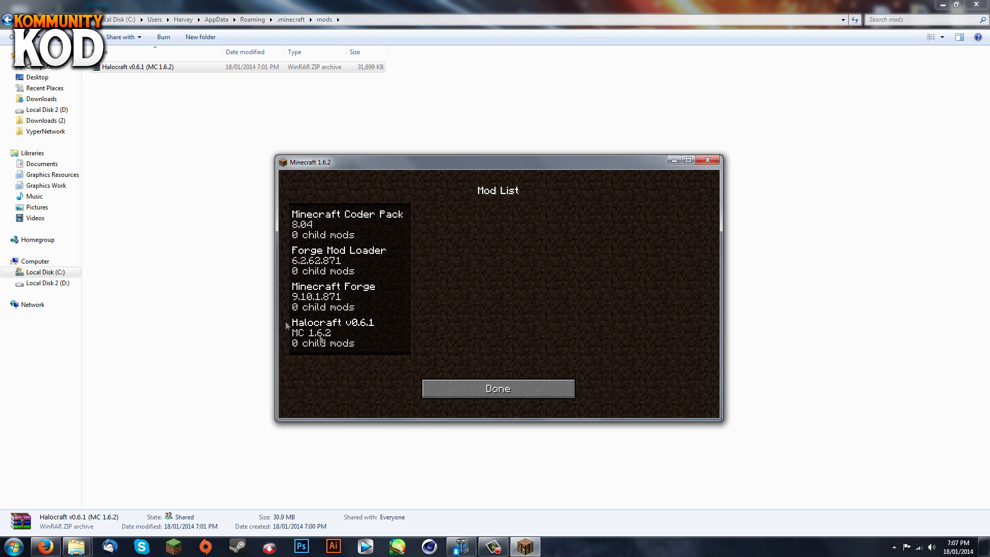
left_click(498, 389)
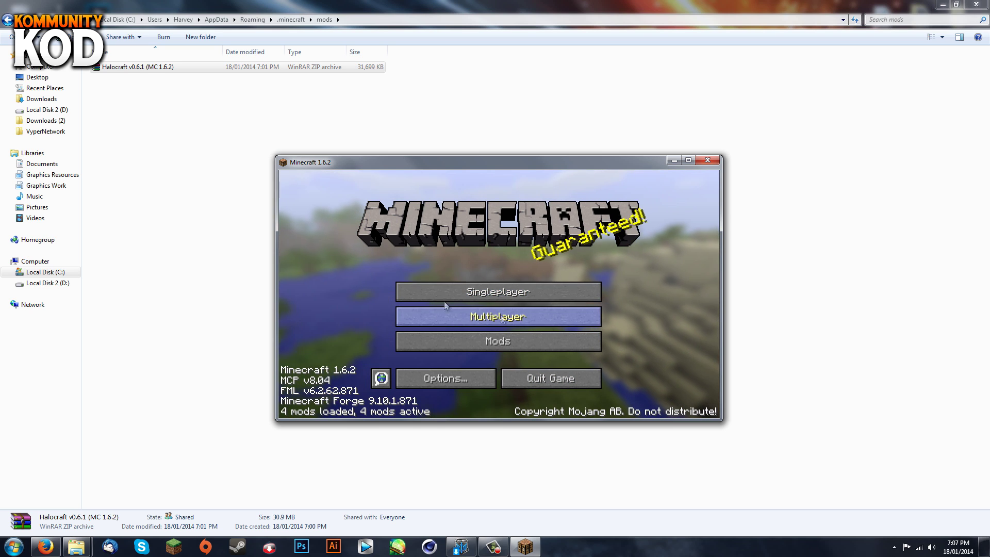
Create and enter a Creative-mode singleplayer world named New World, then open the creative inventory
left_click(479, 293)
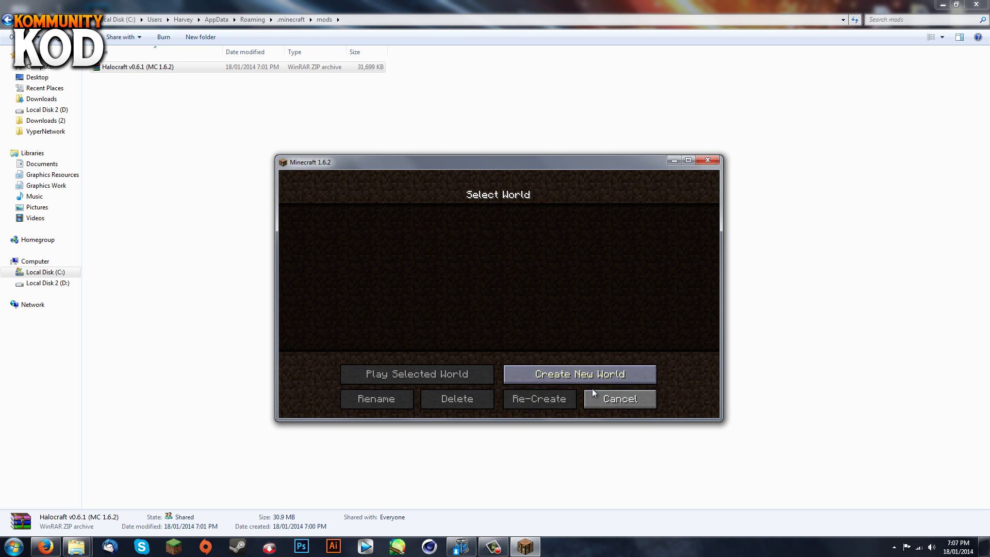
left_click(579, 373)
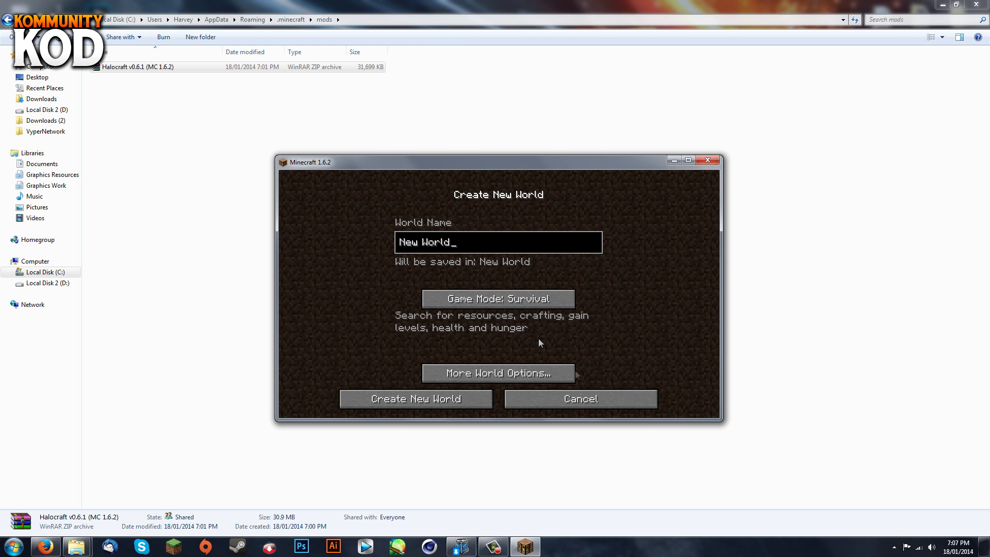
left_click(527, 301)
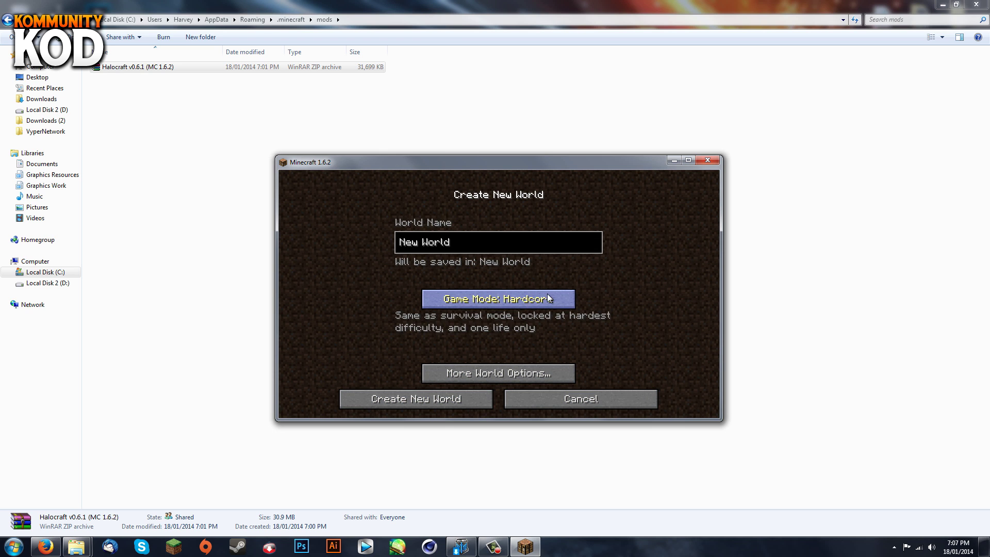
left_click(419, 400)
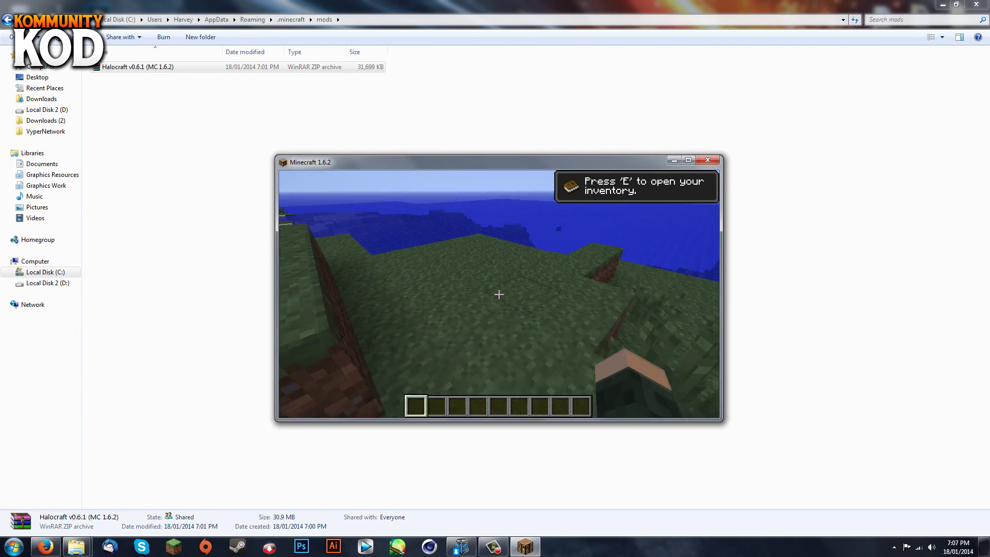
key("e")
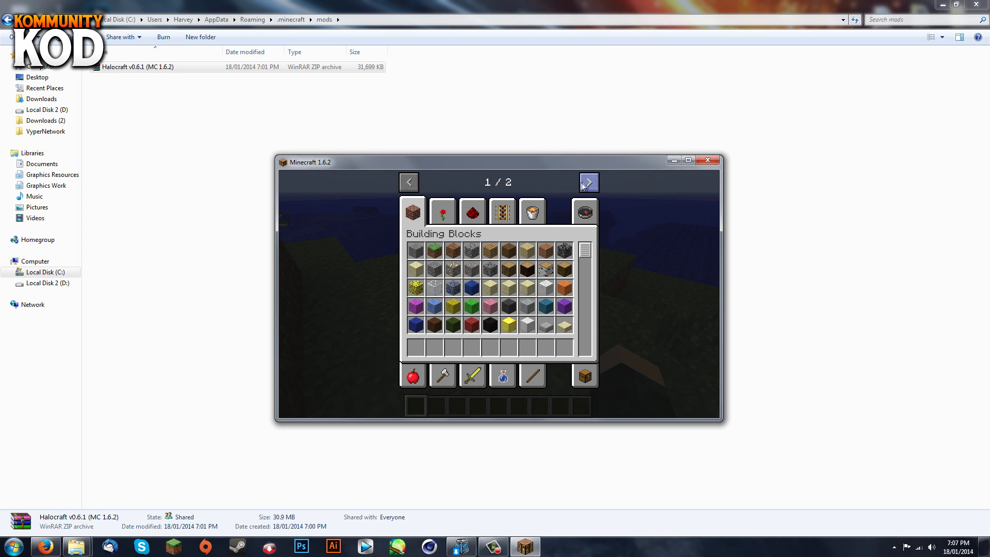
Browse to the second creative category page and show the Halocraft tab
left_click(588, 184)
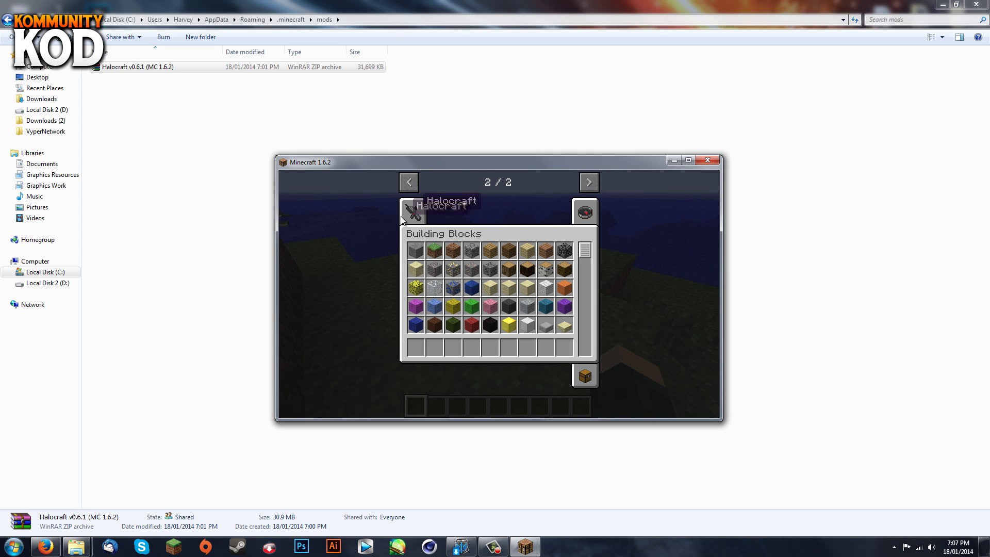
left_click(409, 182)
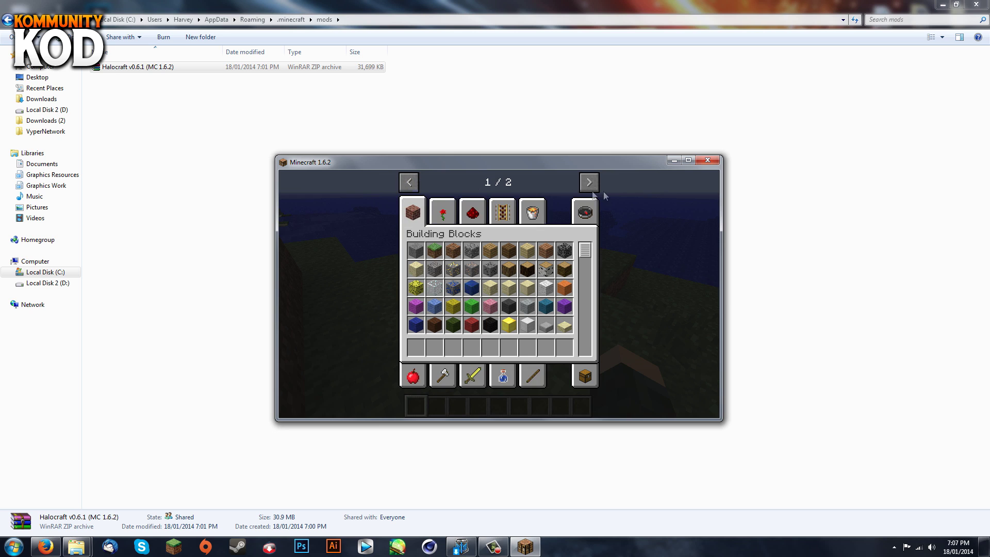
left_click(589, 182)
left_click(414, 211)
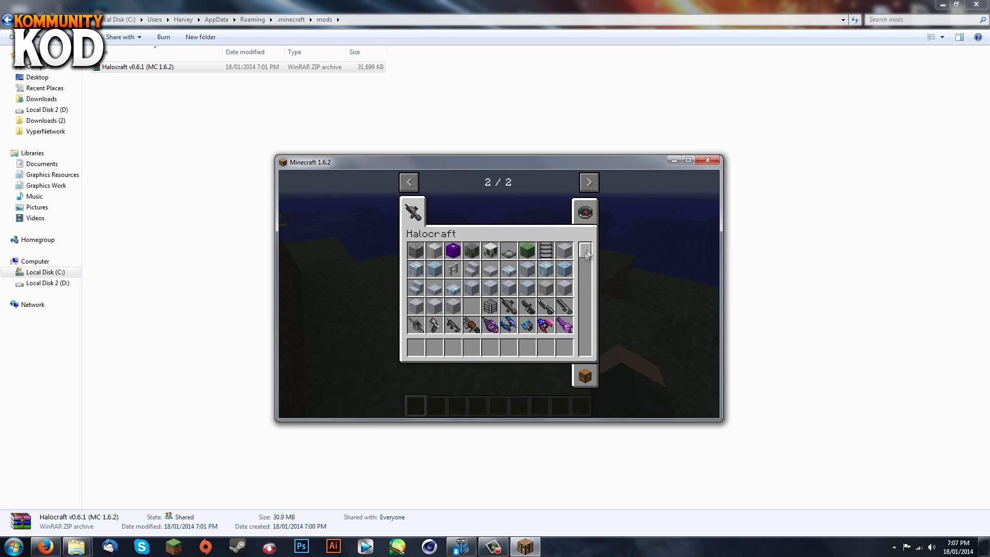
mouse_move(584, 252)
left_mouse_down()
mouse_move(583, 364)
mouse_move(590, 270)
left_mouse_up()
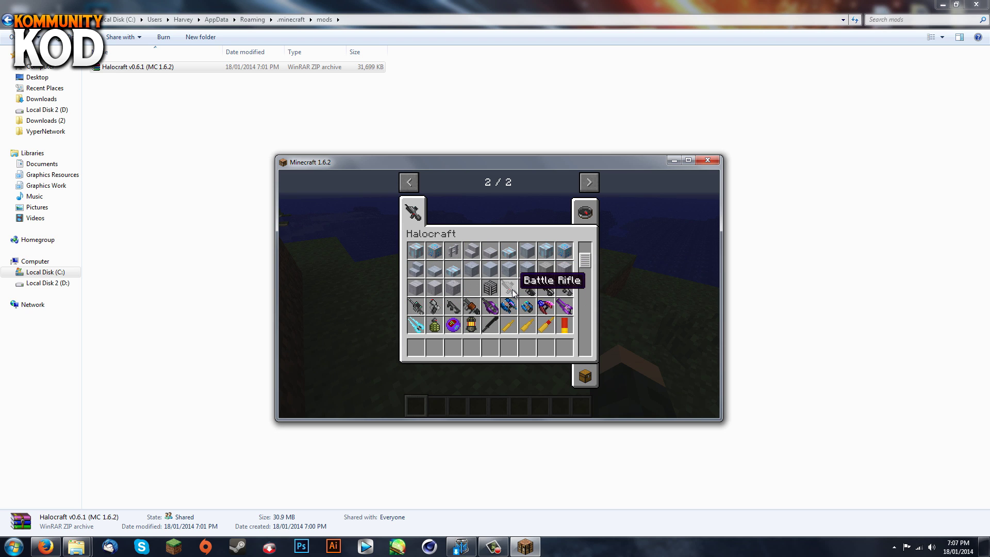
Put the Battle Rifle and three stacks of rounds into the hotbar, then close the inventory
left_click(511, 290, "shift")
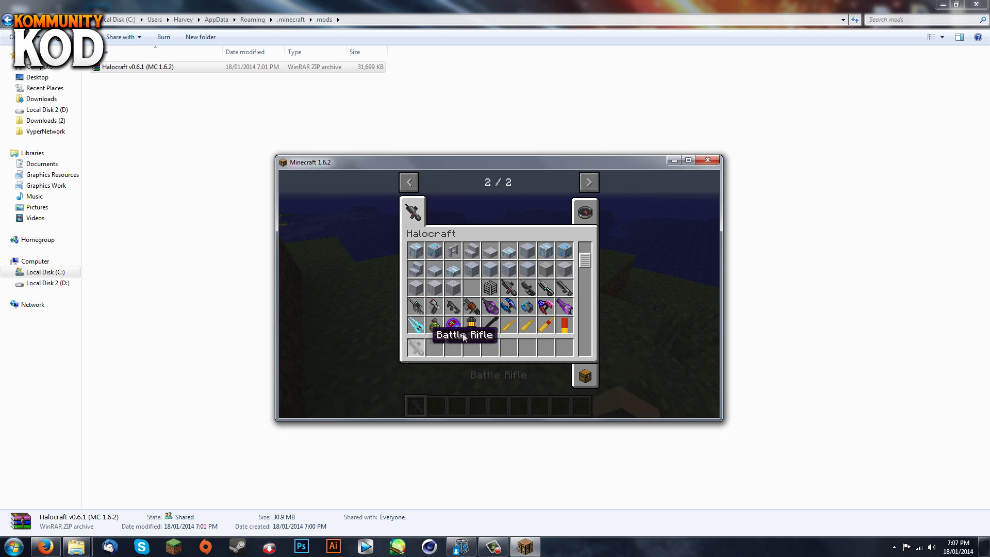
left_click(528, 327, "shift")
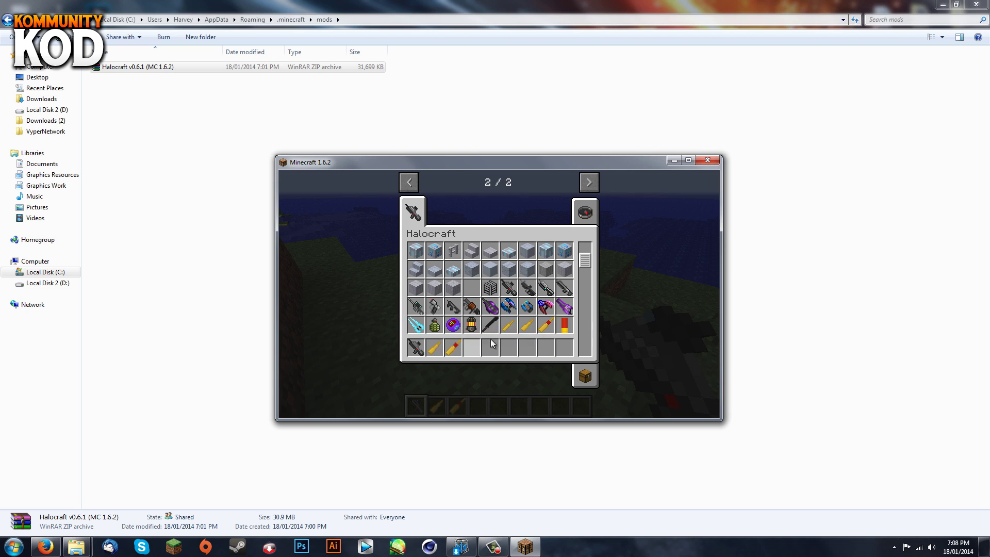
left_click(527, 325)
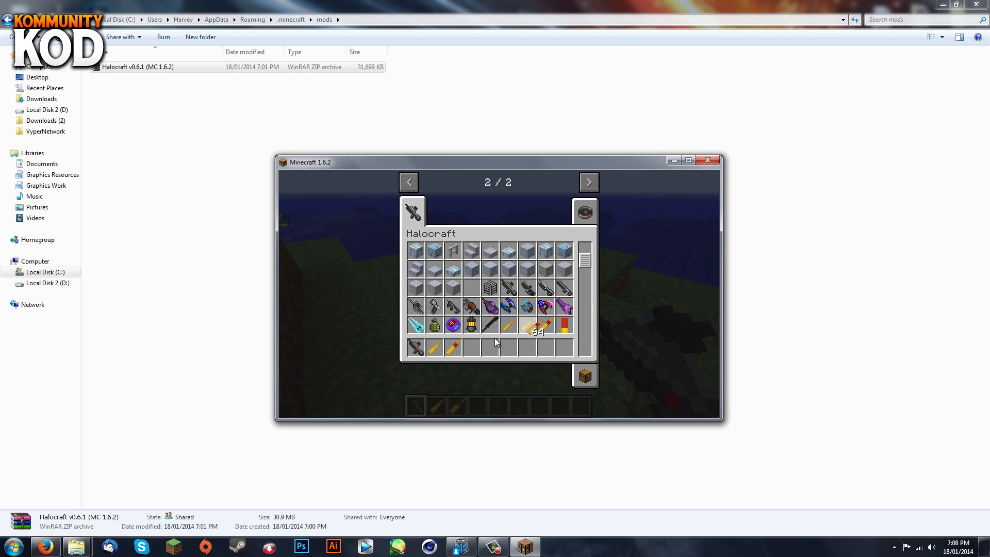
left_click(527, 326)
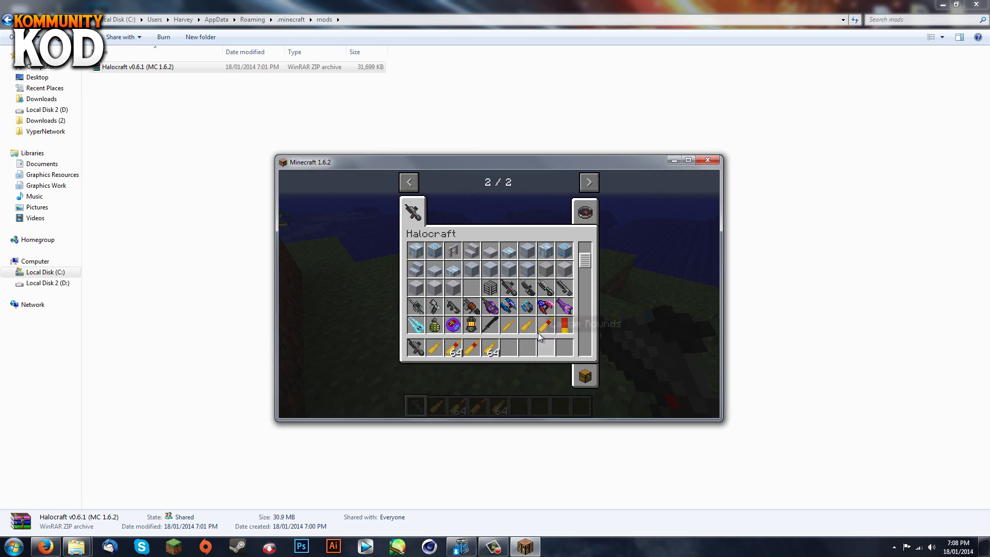
key("Escape")
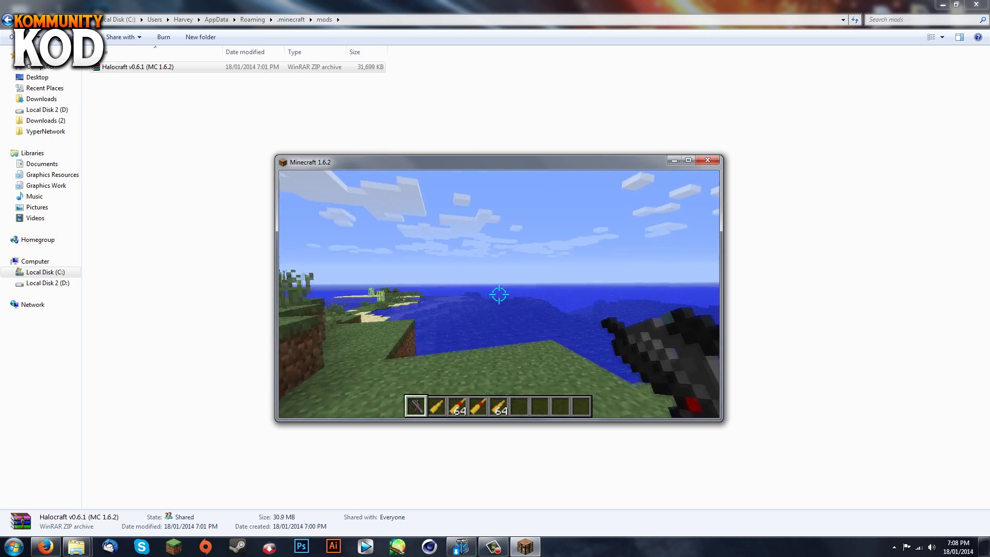
Fire the Battle Rifle three times toward the ocean
right_click(499, 294)
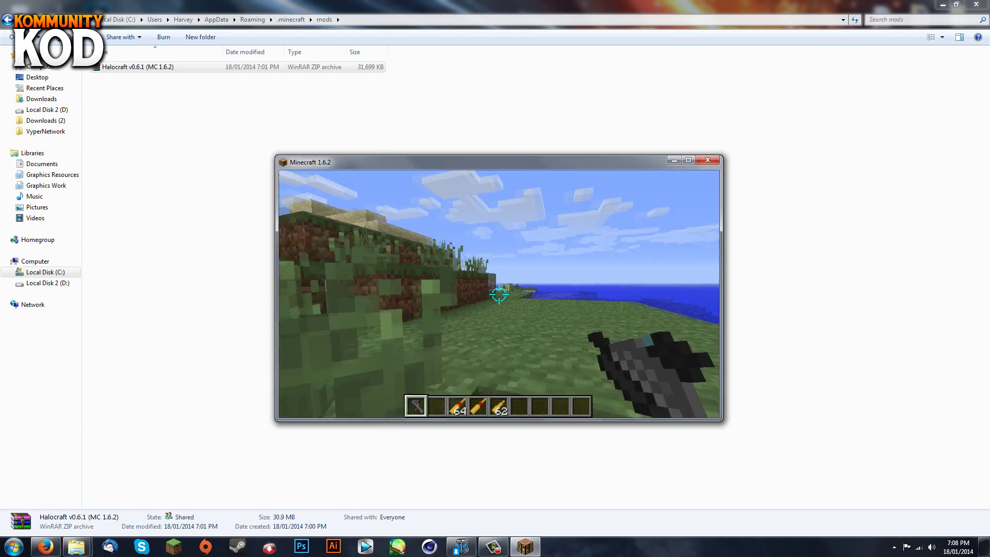
right_click(499, 295)
right_click(499, 295)
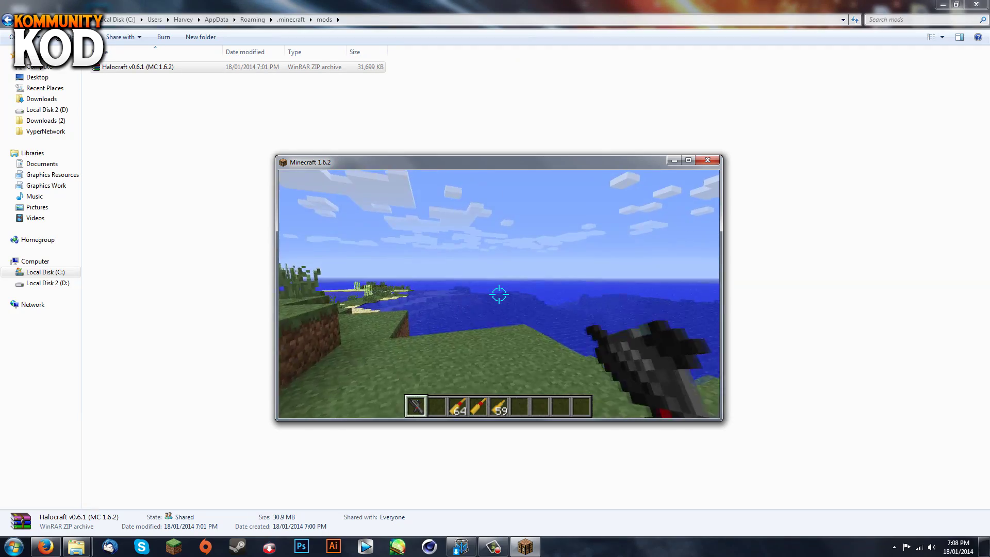